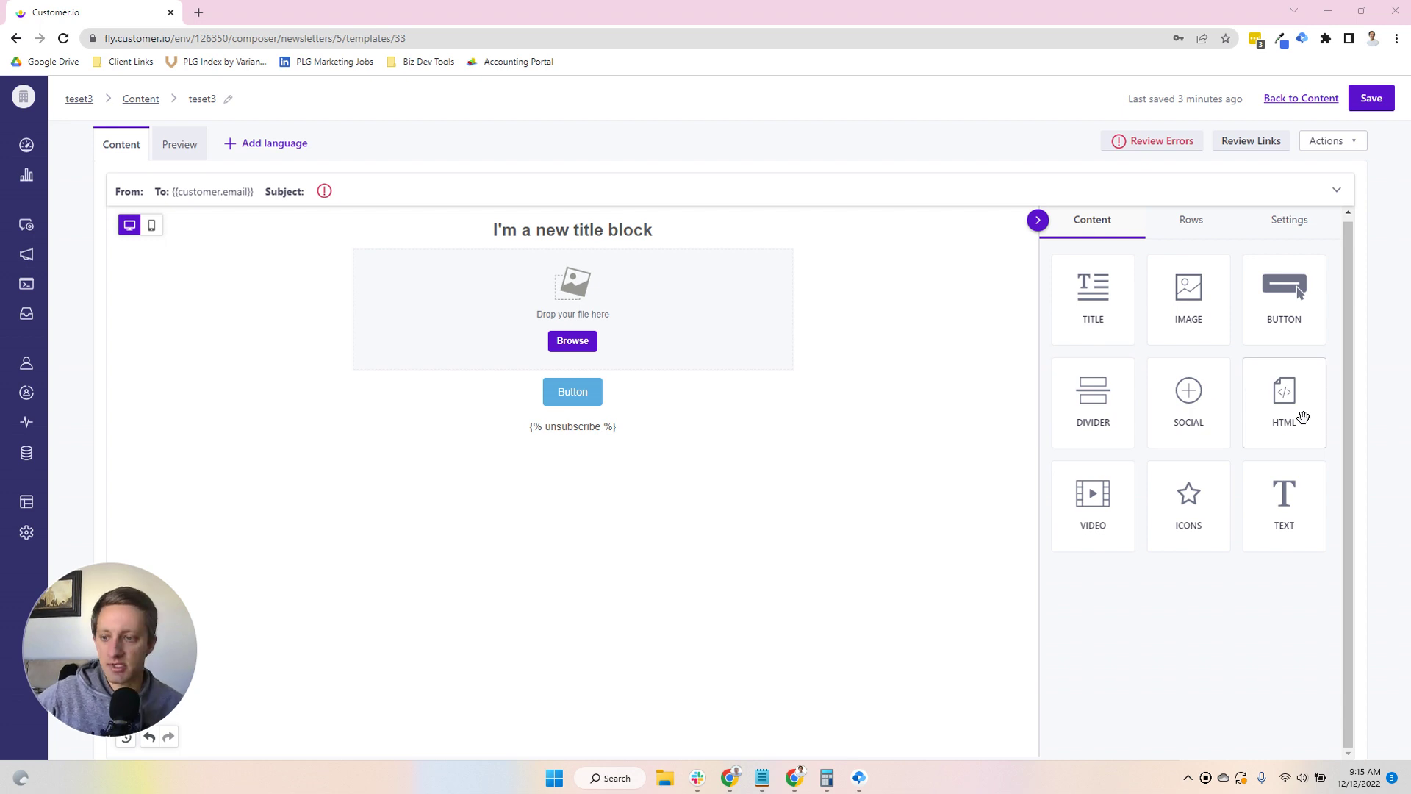
Step: Drop a divider block between the image and the button, and select it for editing
left_click_drag(1109, 406, 698, 379)
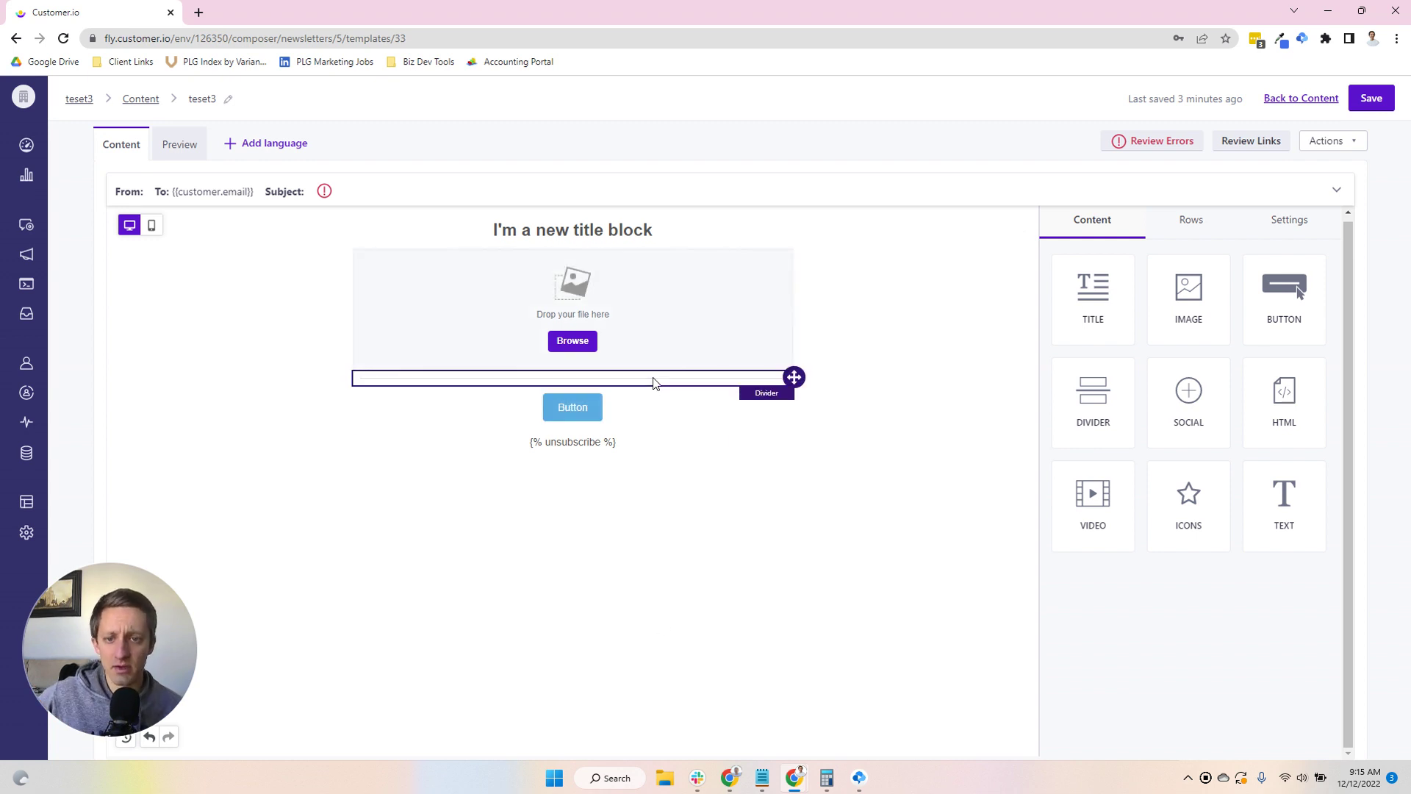
left_click(720, 379)
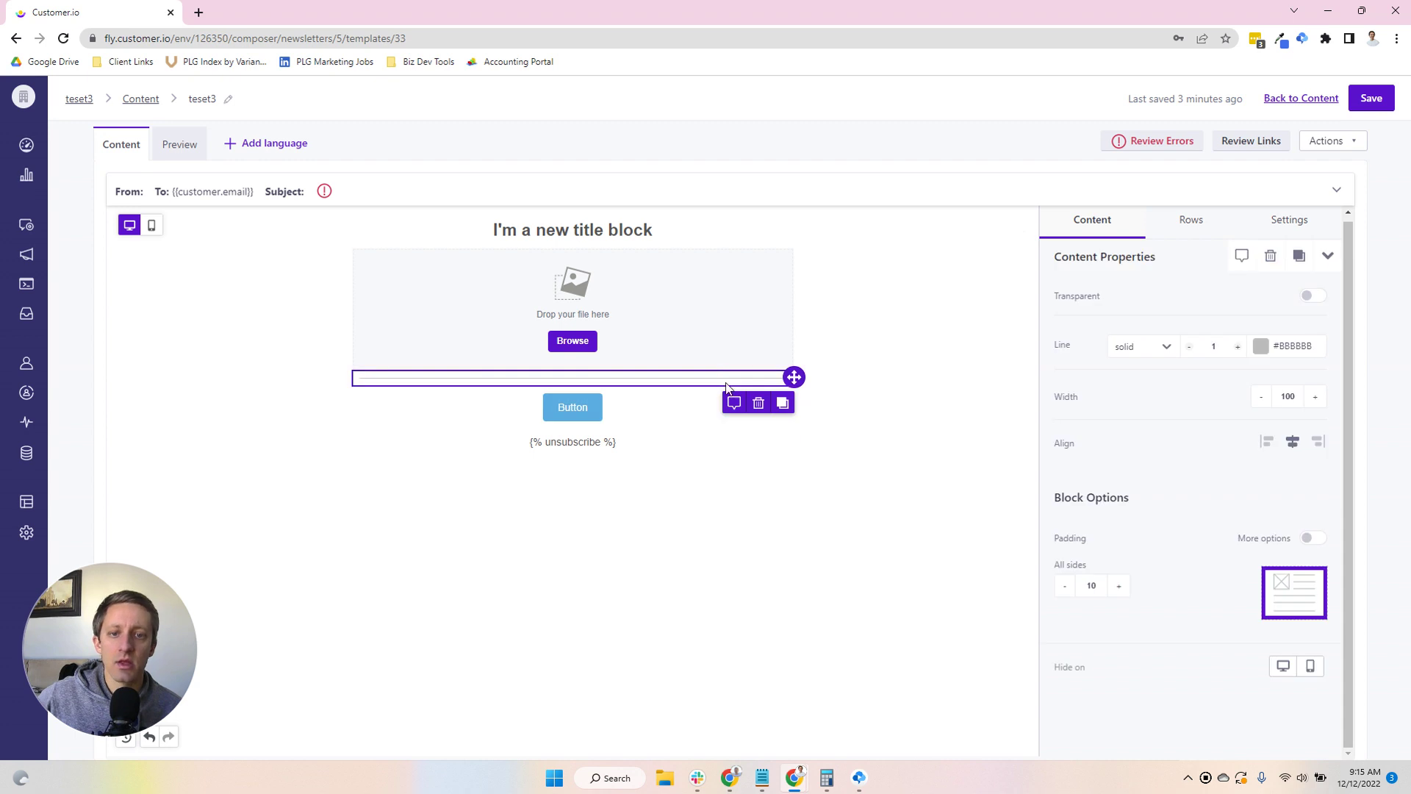
Step: Keep the divider non-transparent and raise its line thickness to 8
left_click(1311, 298)
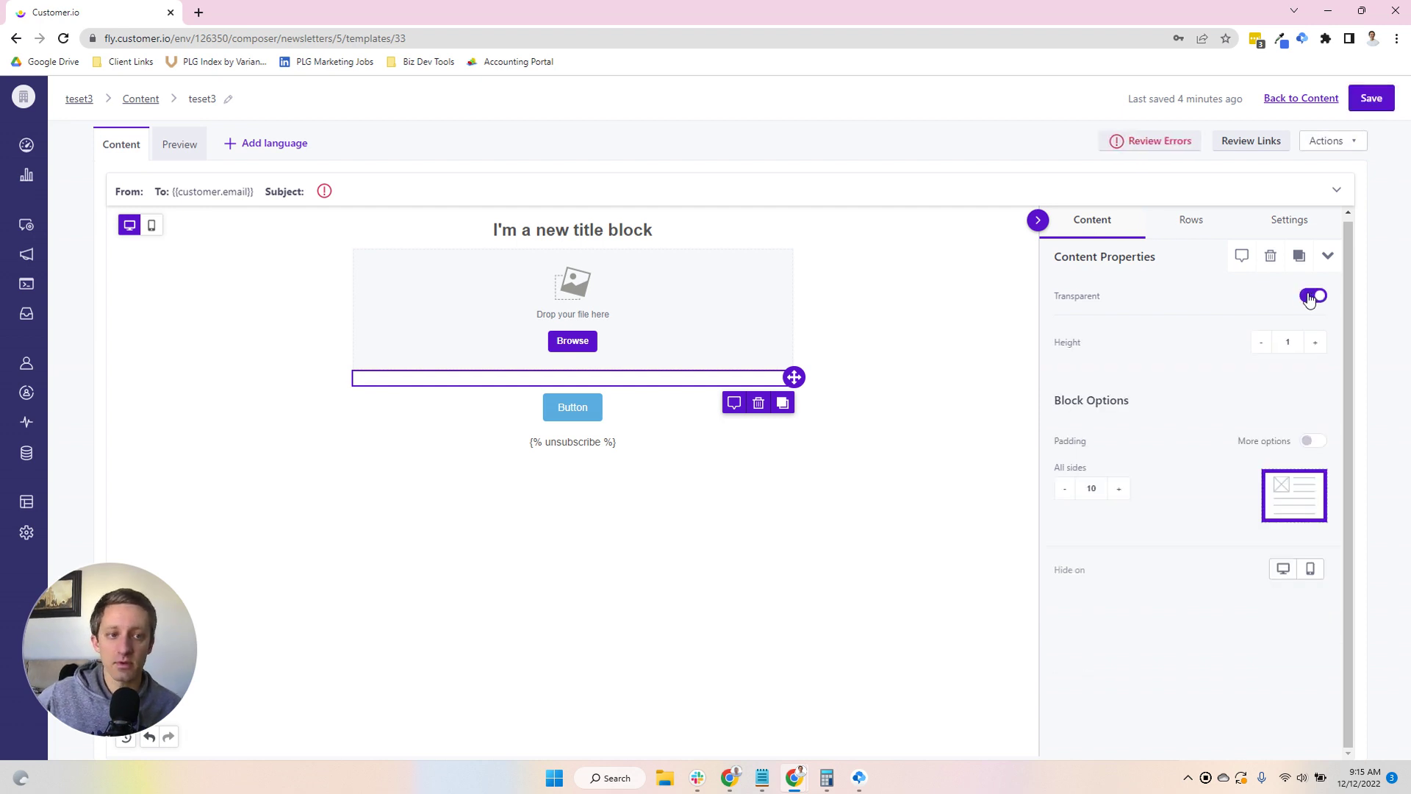
left_click(1310, 297)
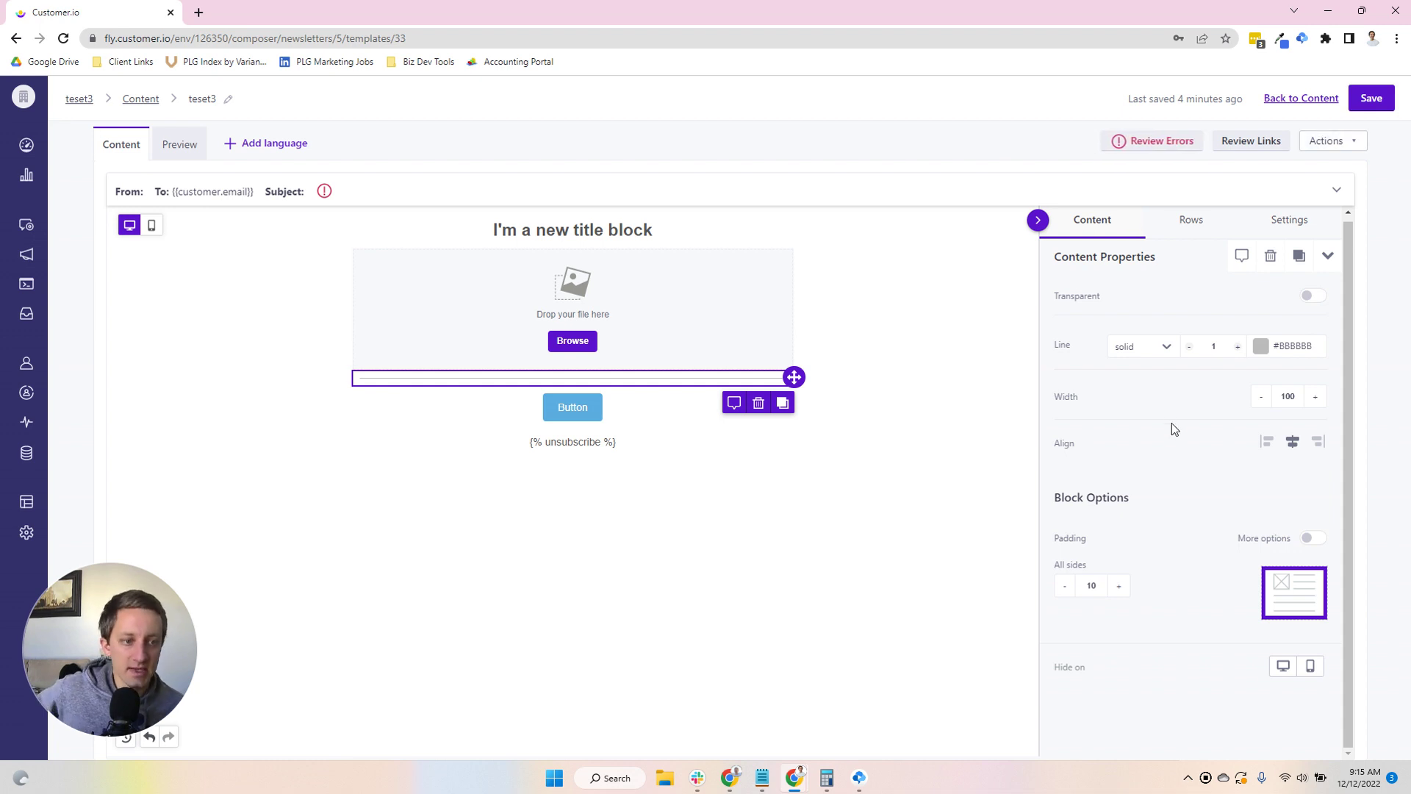
left_click(1162, 354)
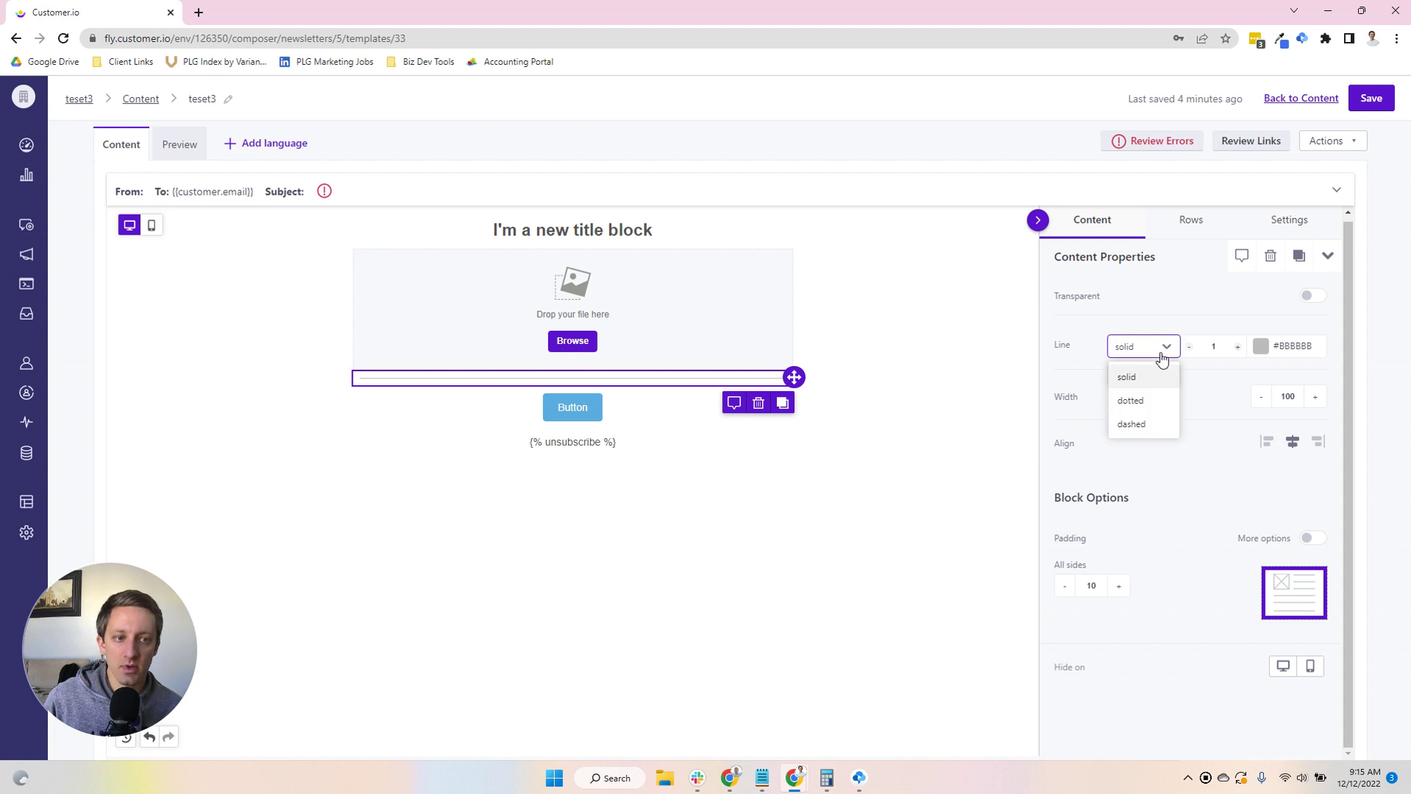
left_click(1239, 347)
left_click(1239, 347)
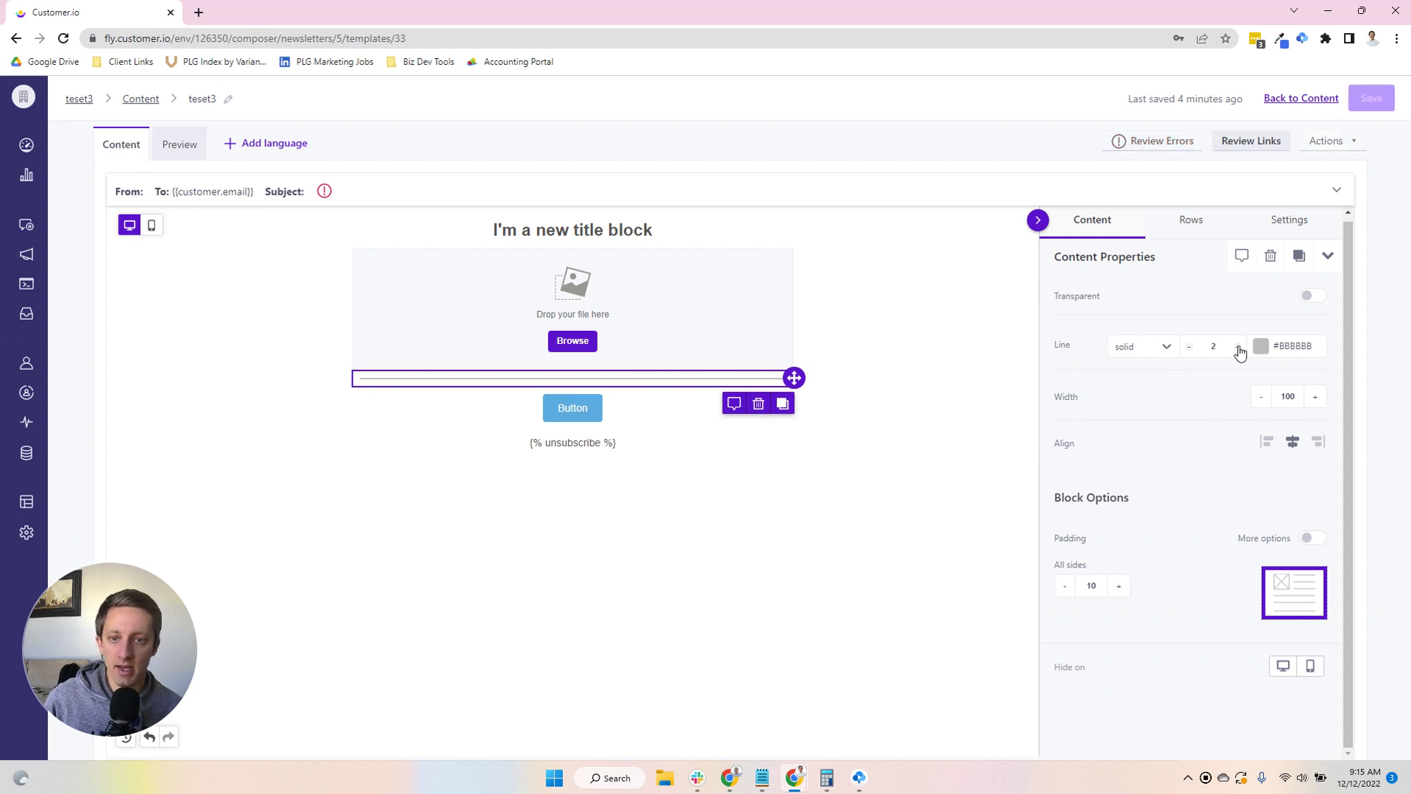
left_click(1239, 346)
left_click(1239, 346)
left_click(1238, 346)
left_click(1238, 347)
left_click(1238, 346)
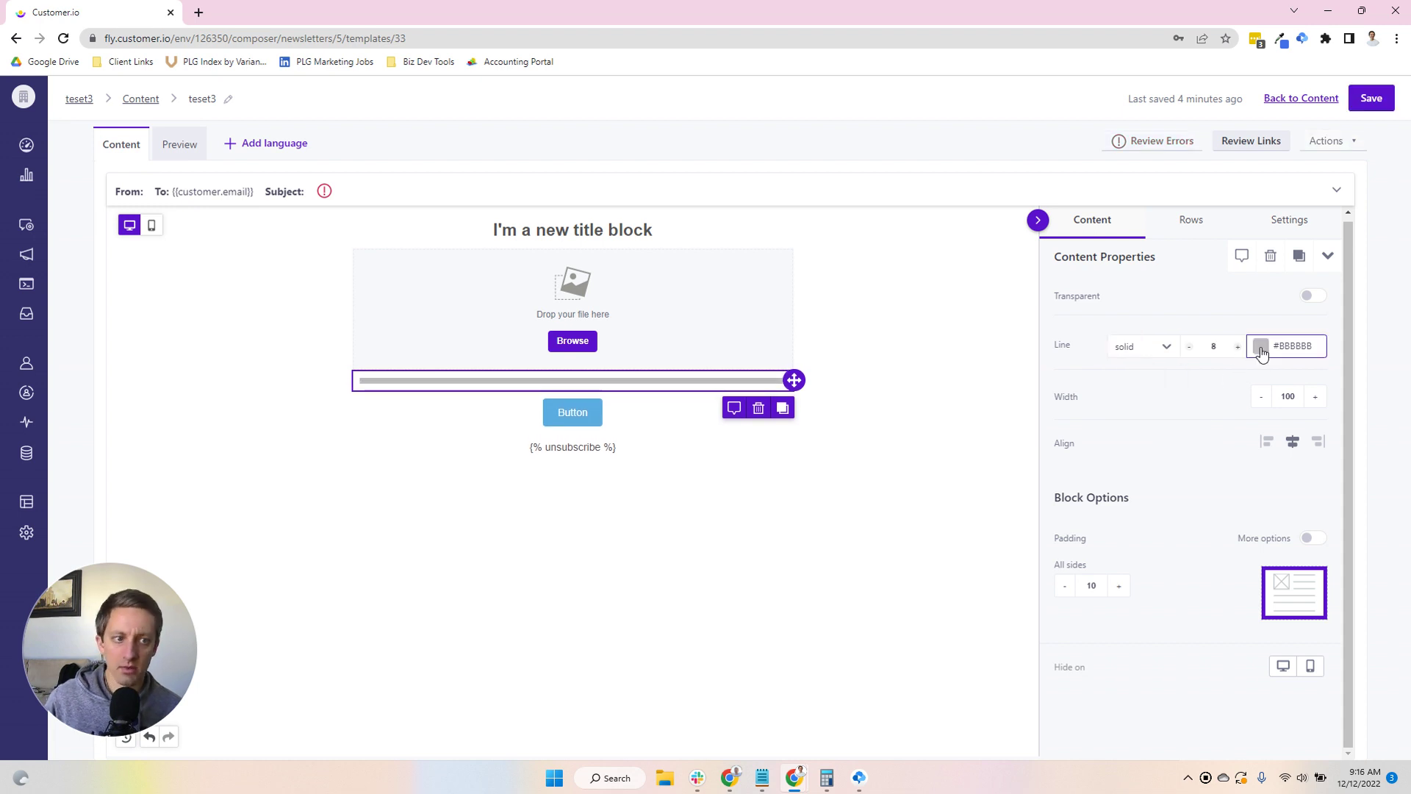
Step: Colour the divider line red #C11D1D and make it dotted
left_click(1261, 354)
left_click(1211, 385)
left_click(1148, 305)
left_click(1140, 346)
left_click(1134, 401)
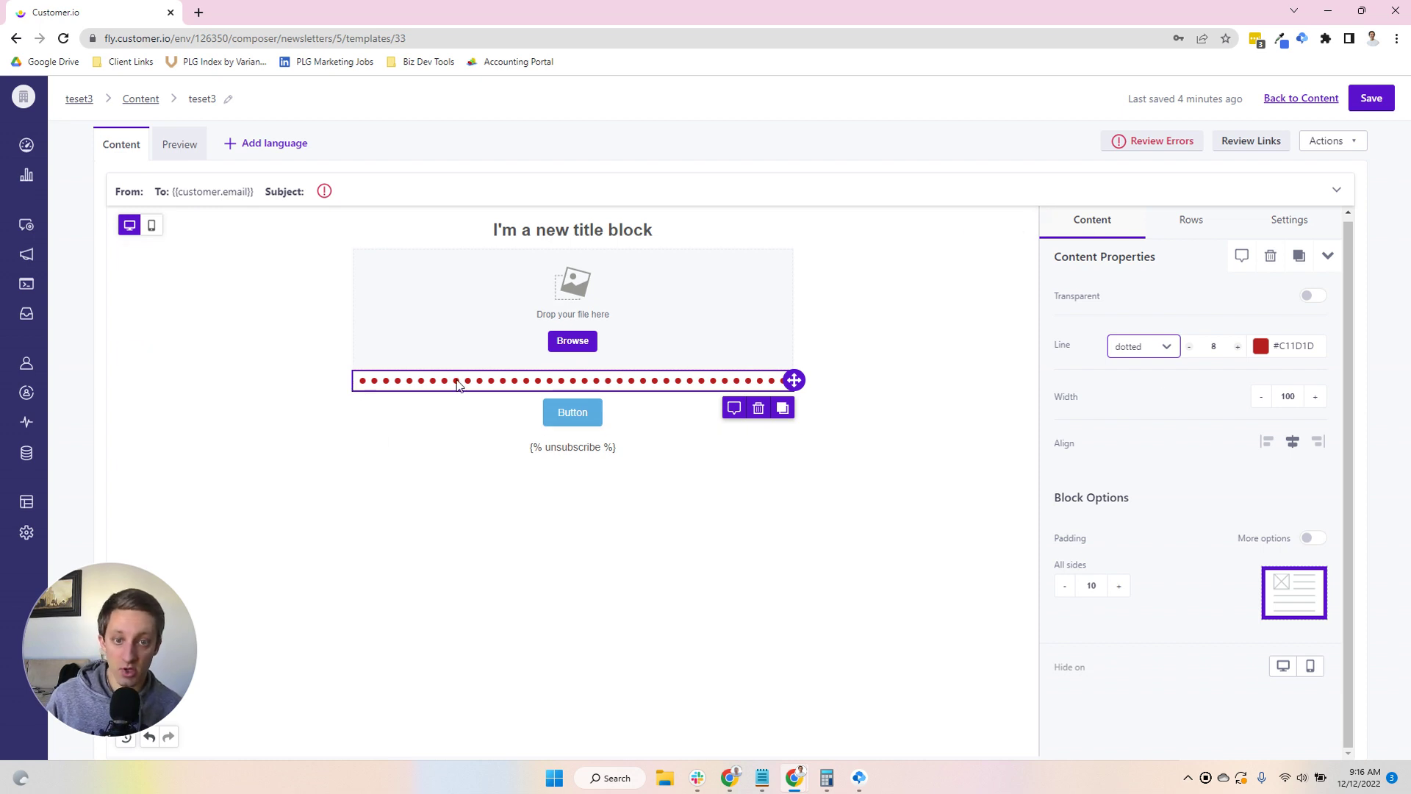
Step: Set the divider width to 50, leaving it centre-aligned
left_click(1287, 397)
double_click(1286, 396)
type("70")
left_click(1261, 397)
left_click(1261, 397)
left_click(1261, 397)
left_click(1261, 397)
left_click(1261, 397)
left_click(1314, 396)
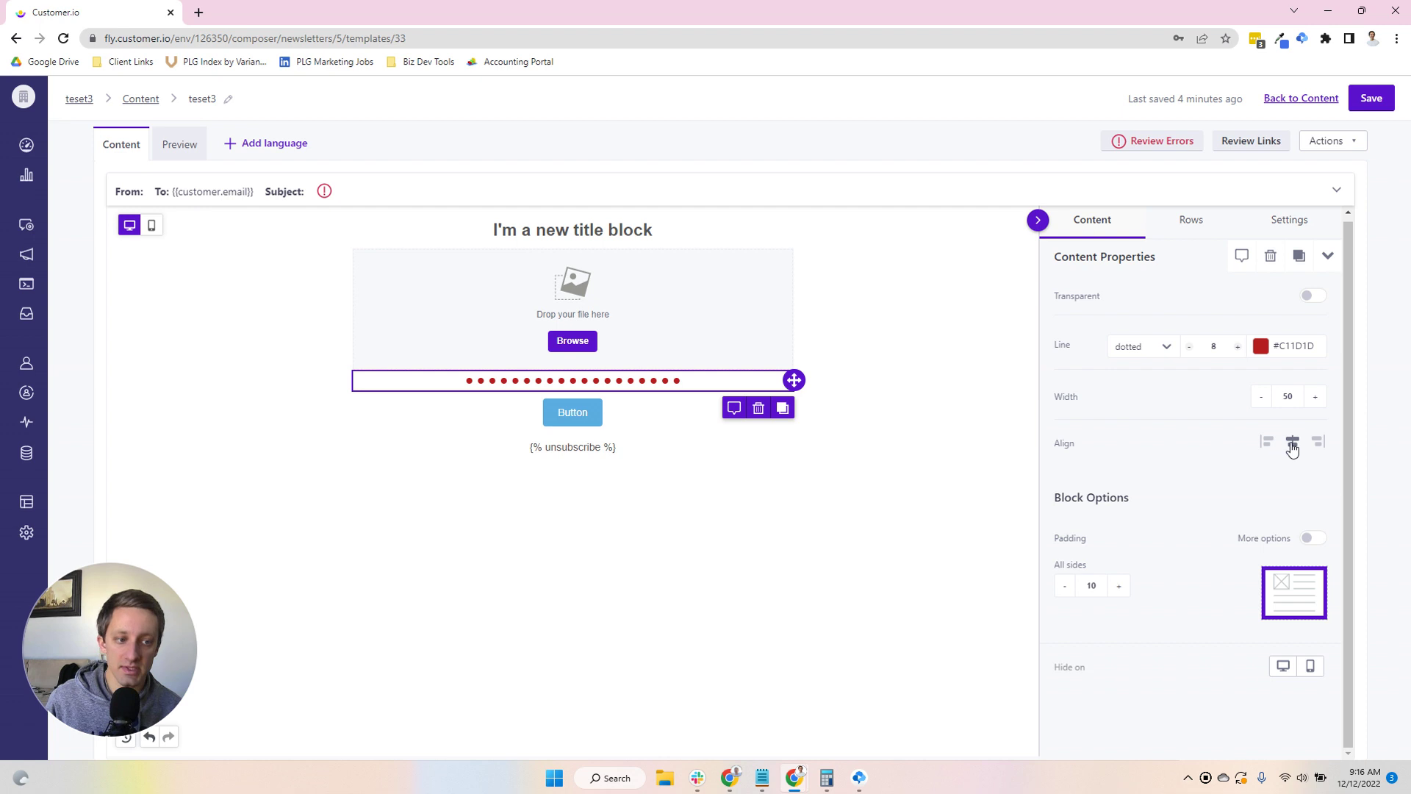
left_click(1267, 441)
left_click(1320, 443)
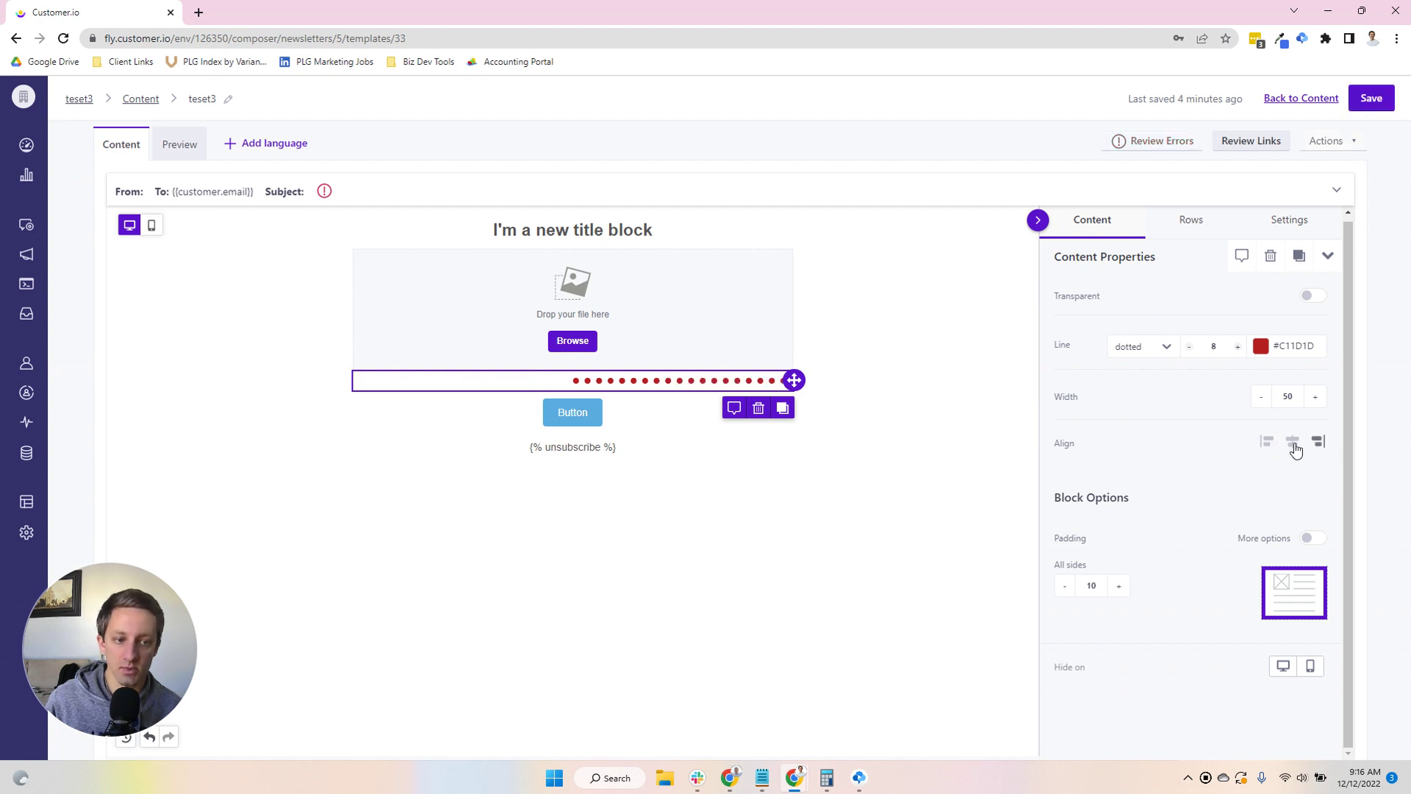
left_click(1293, 441)
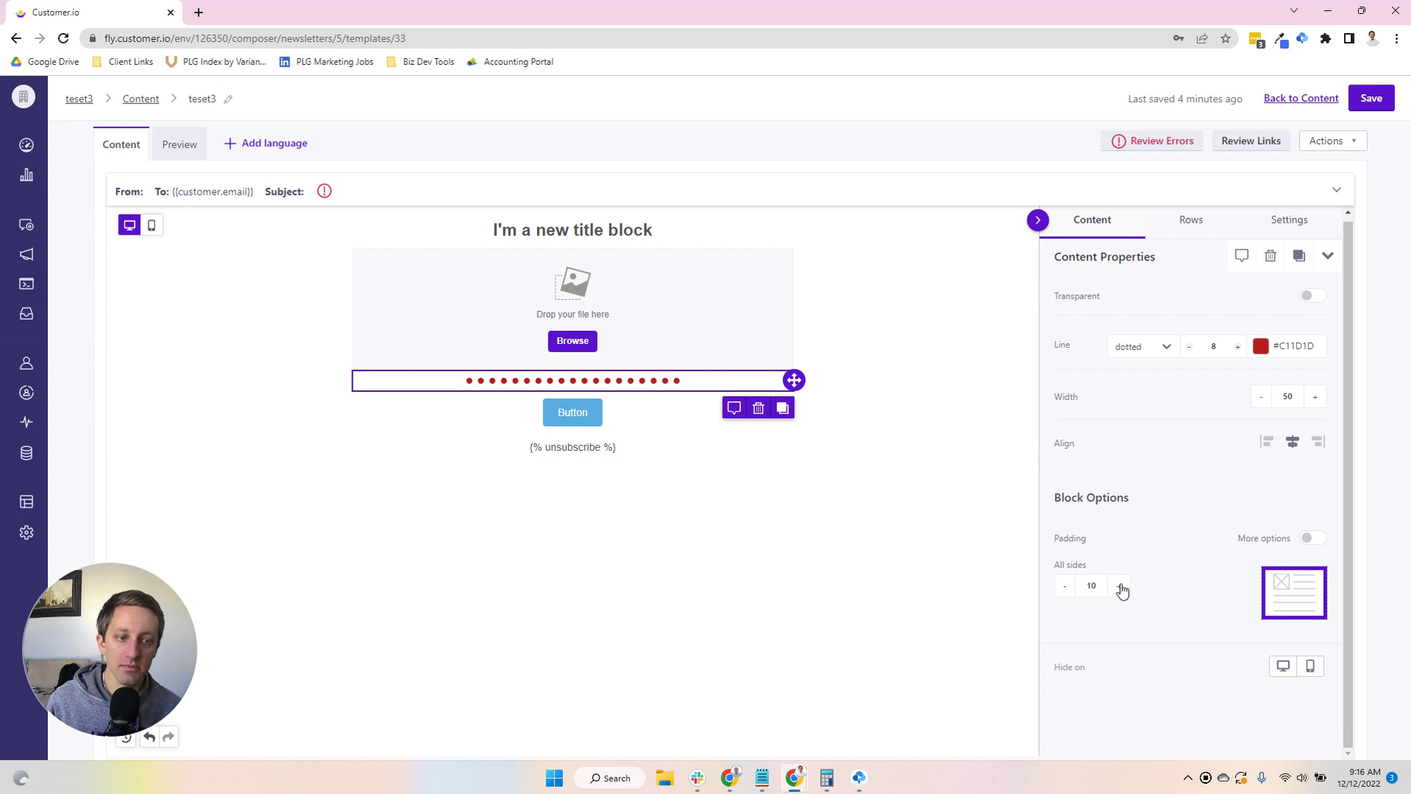
Step: Raise the divider's padding to 25 on all sides, keeping it visible on all devices
left_click(1119, 585)
left_click(1118, 585)
left_click(1119, 585)
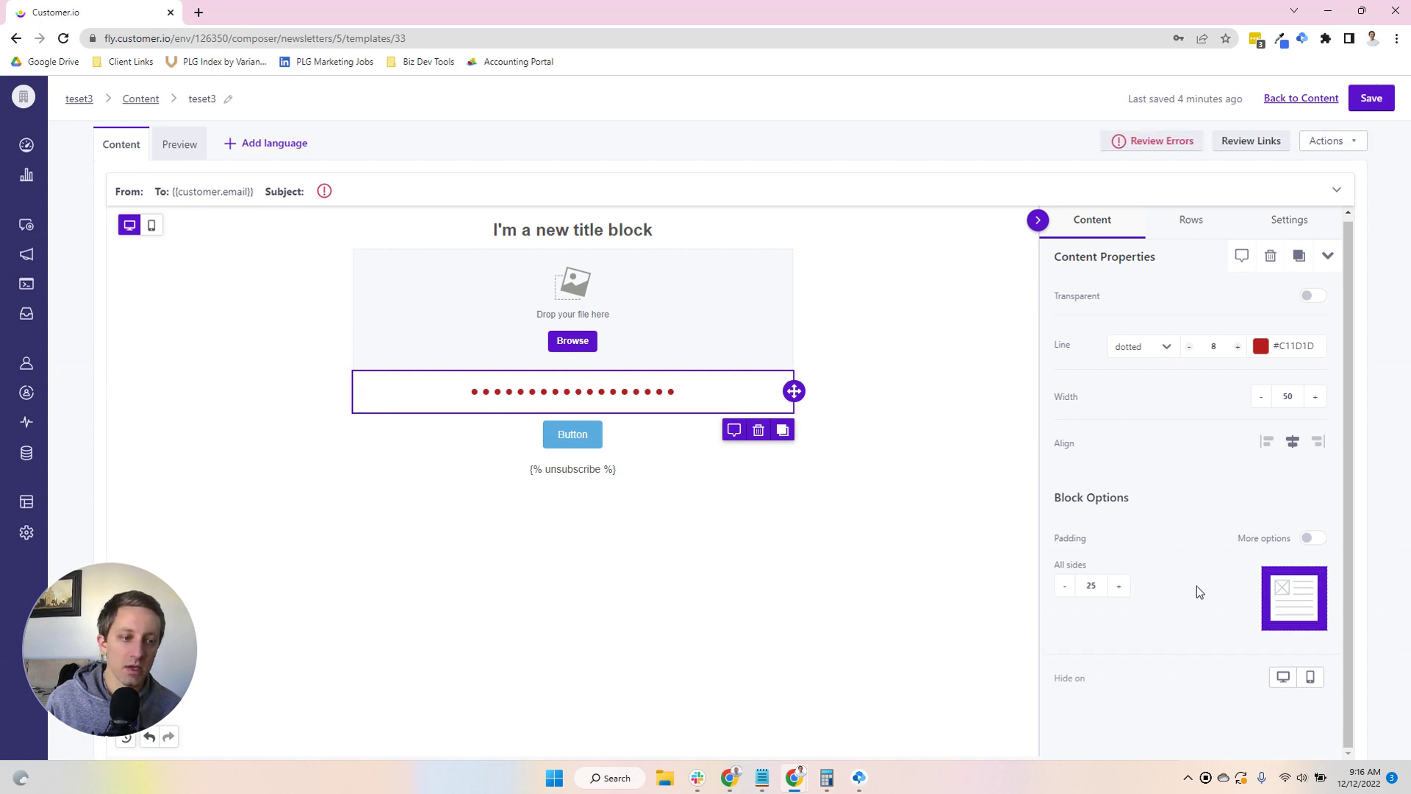
left_click(1282, 677)
left_click(1310, 677)
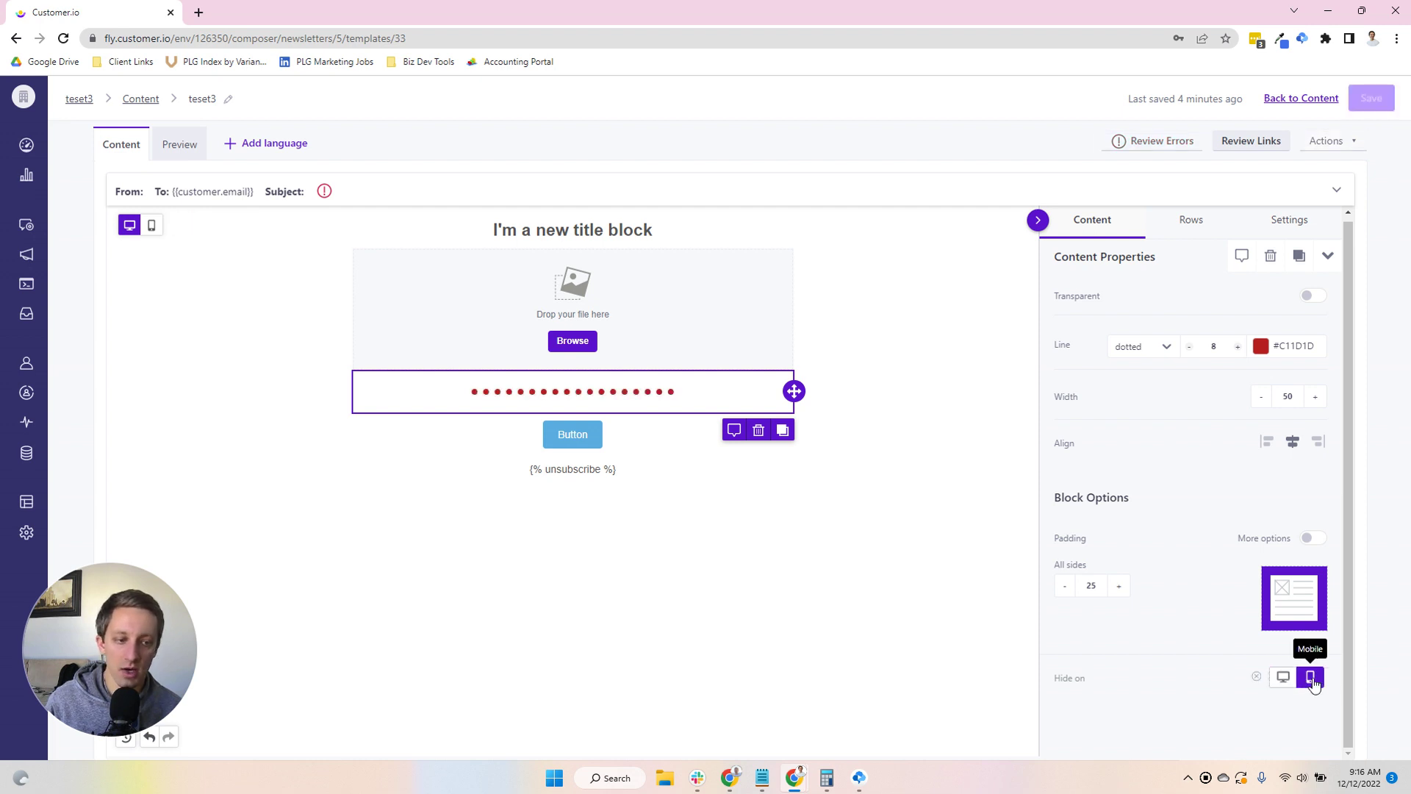
left_click(1259, 677)
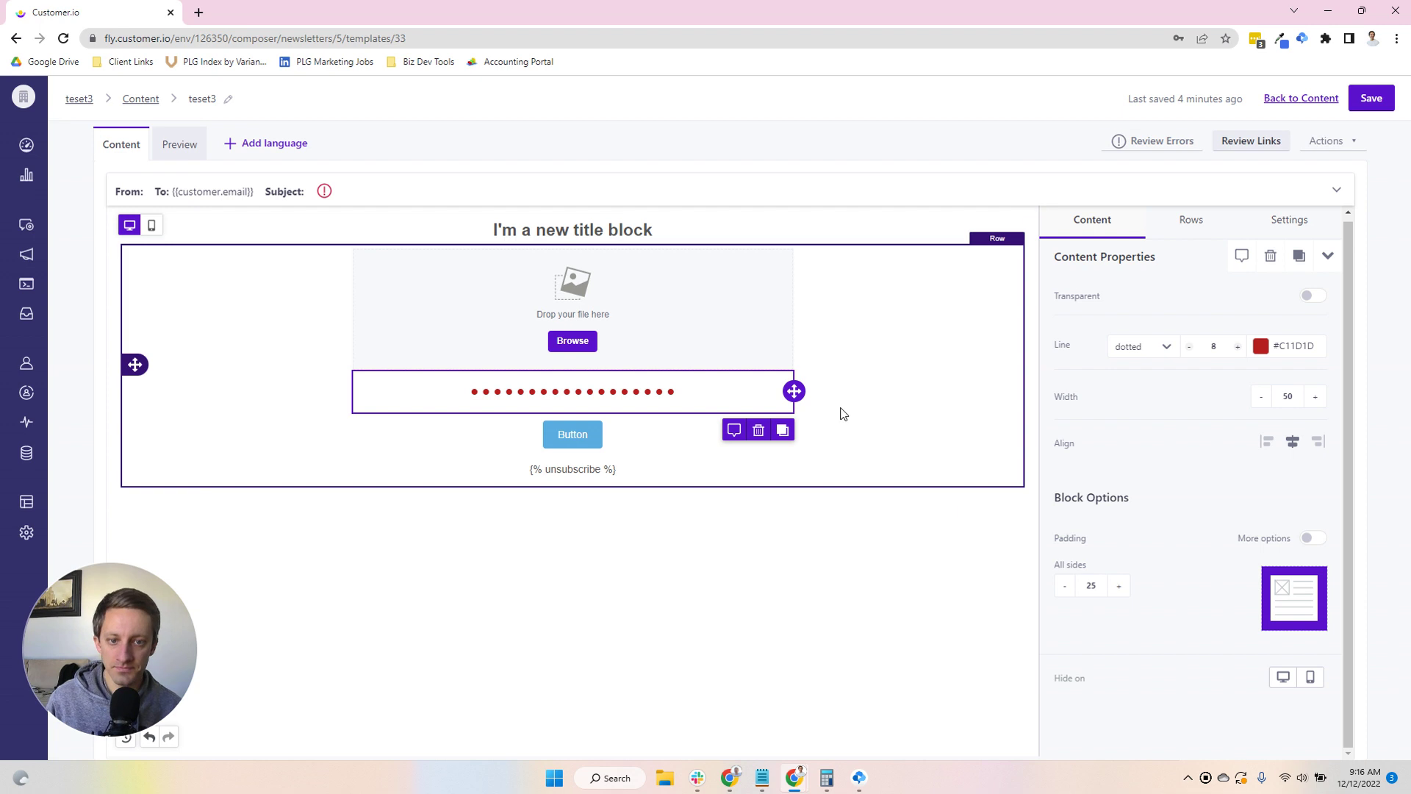
Step: Replace the divider with a social block above the button, using the plain black icon set
left_click(759, 430)
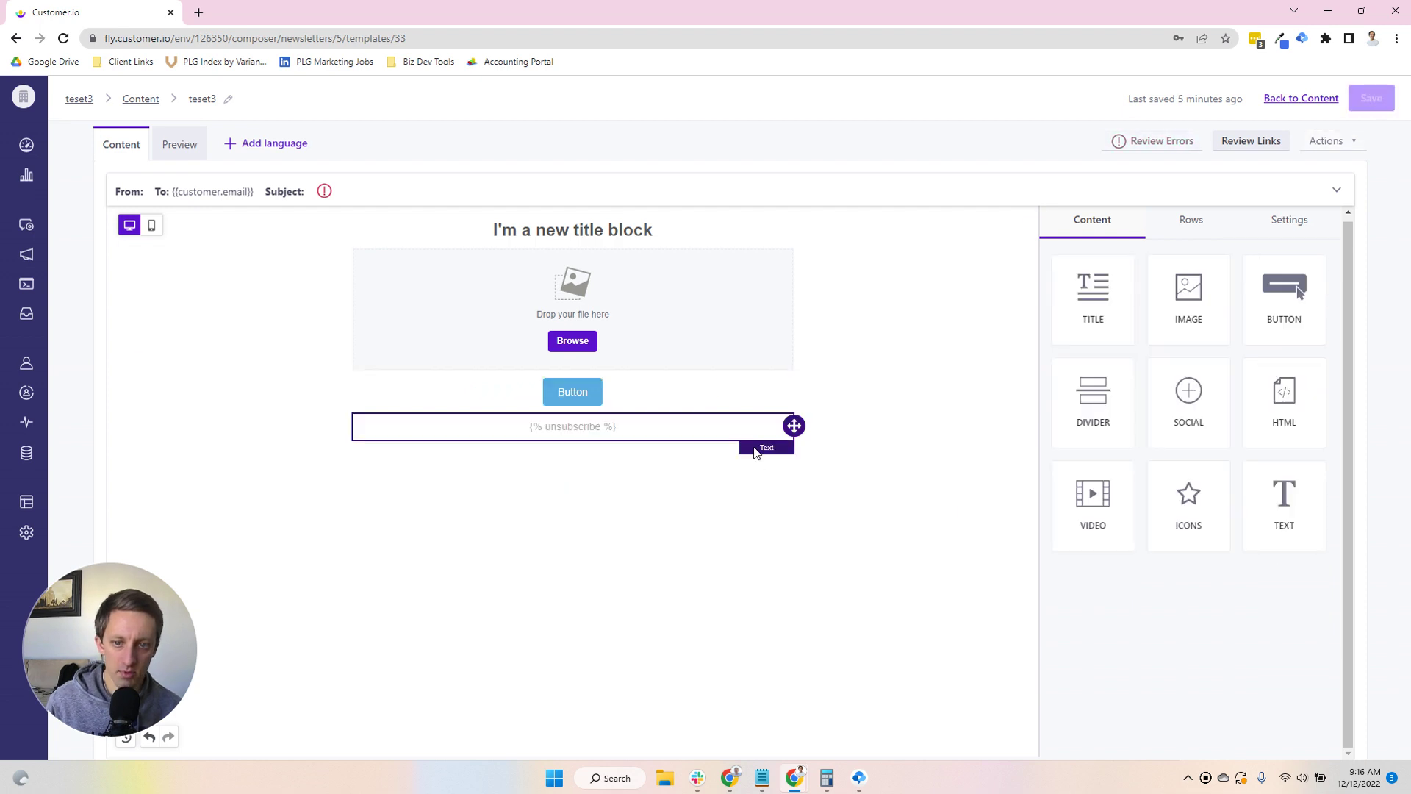
left_click_drag(1184, 389, 731, 384)
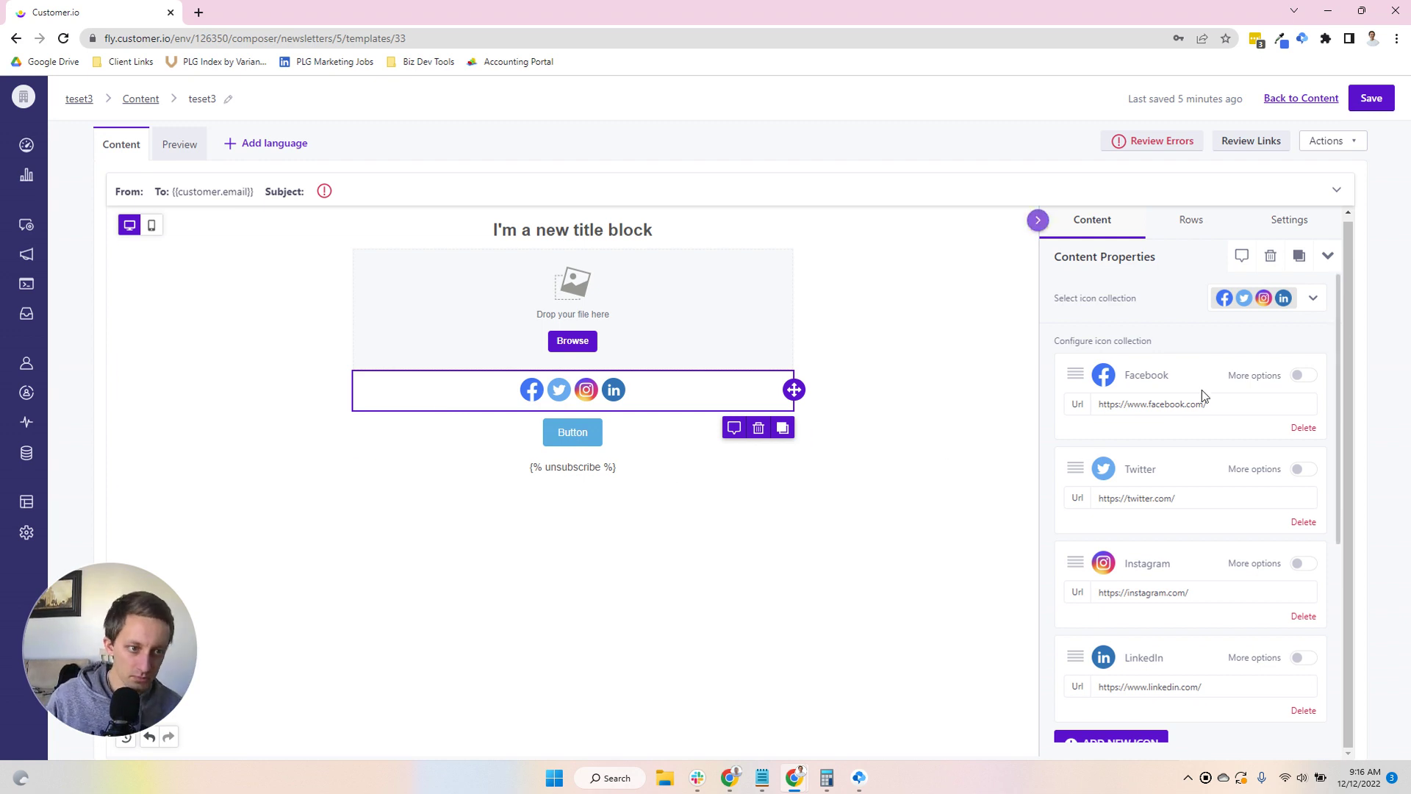
left_click(1303, 312)
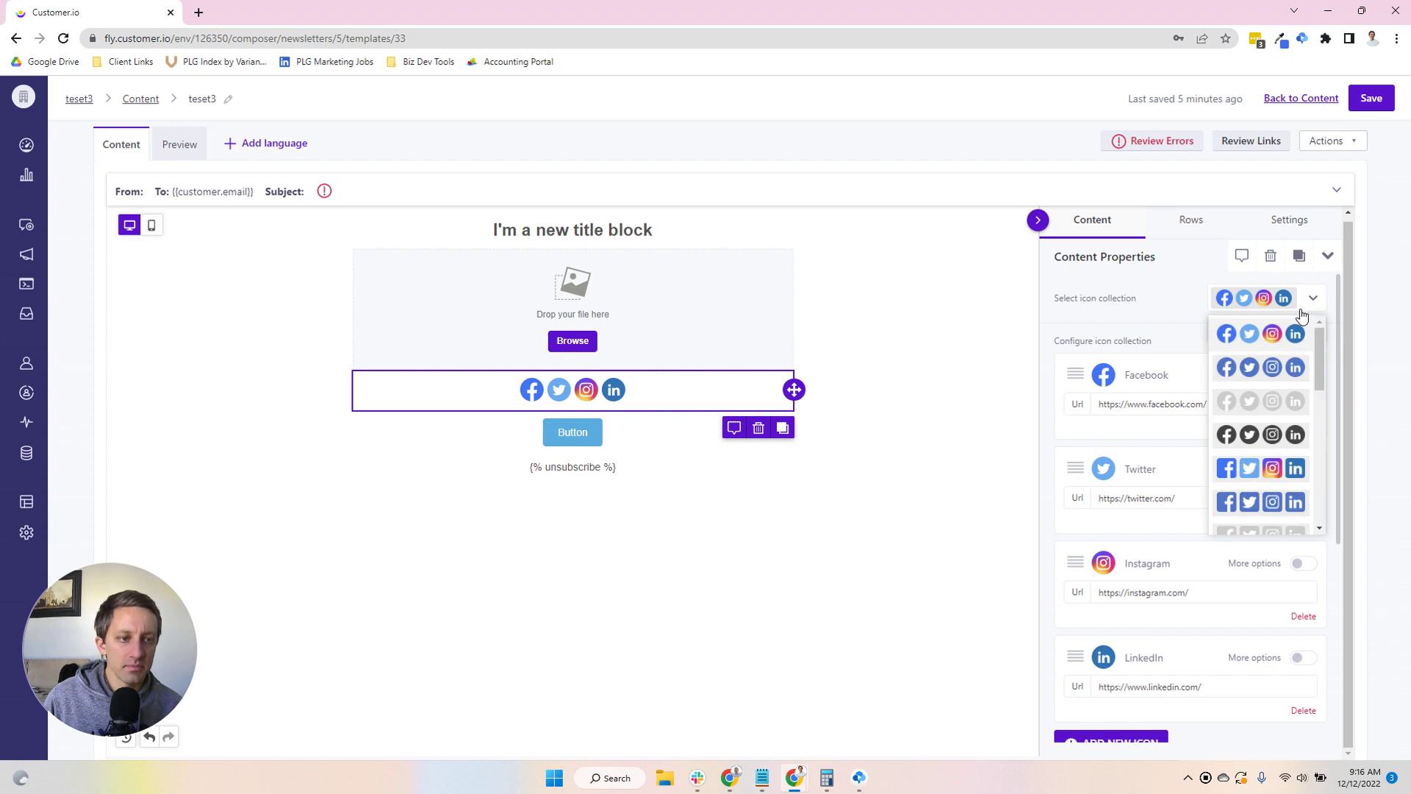
scroll(1263, 389, "down", 3)
scroll(1263, 408, "up", 3)
scroll(1263, 411, "down", 5)
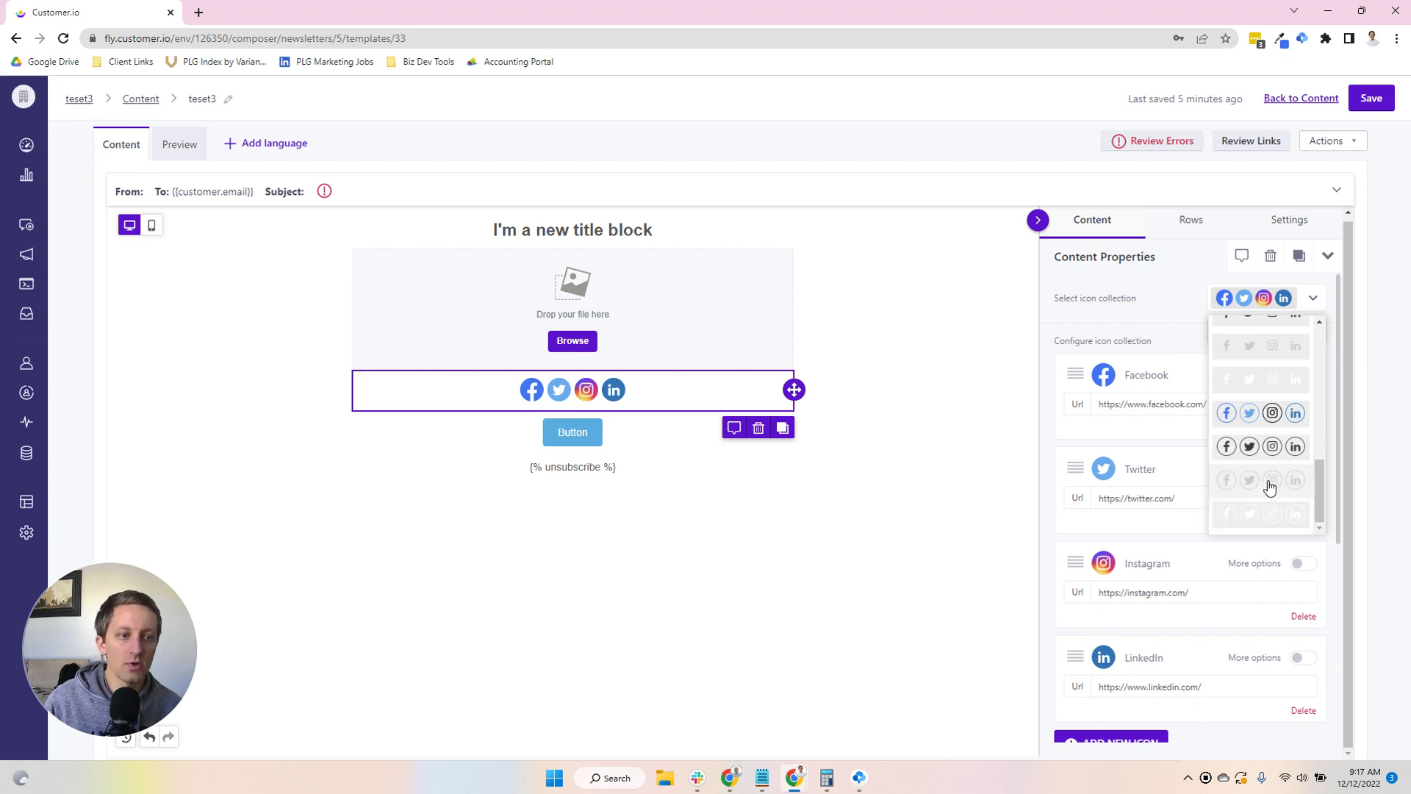
scroll(1269, 487, "up", 3)
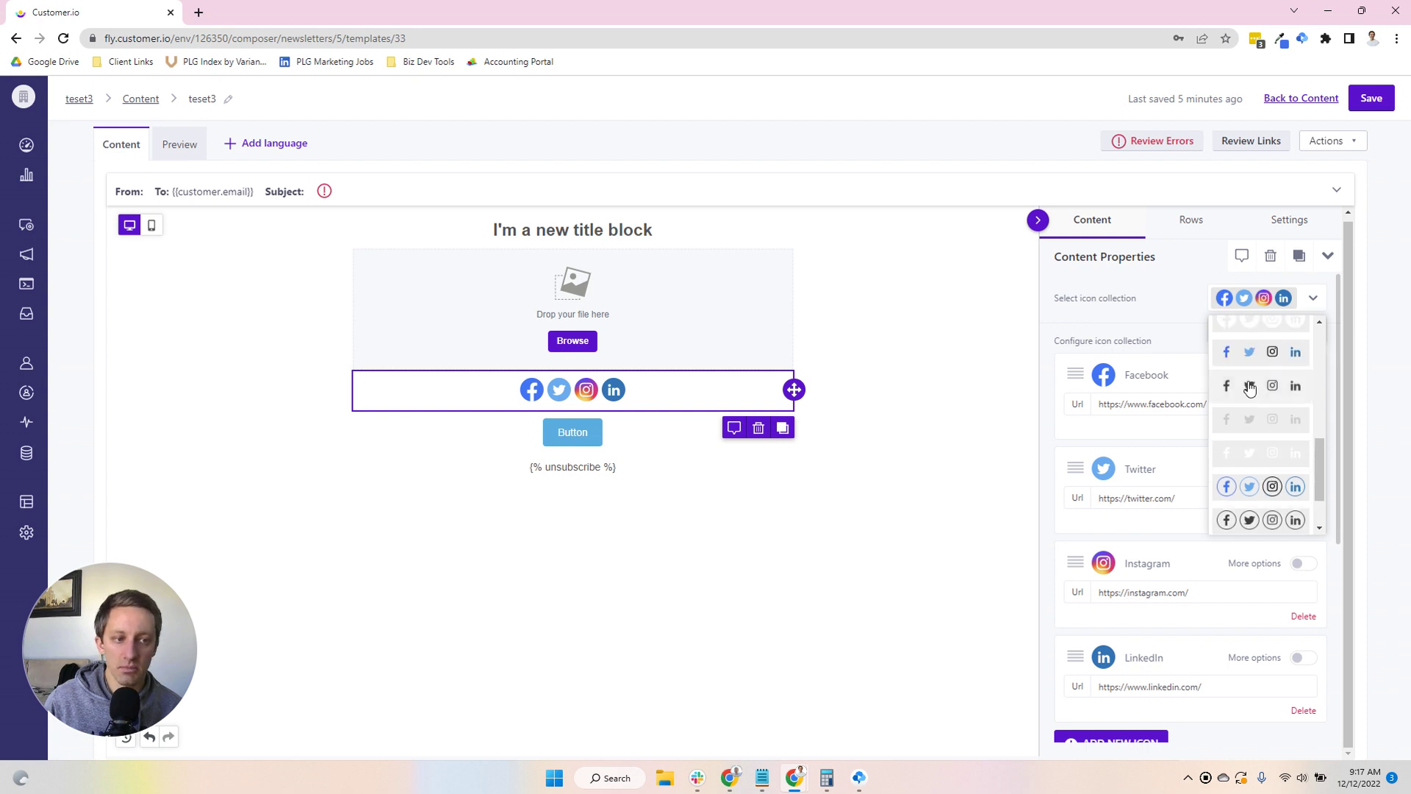
left_click(1263, 384)
Step: Switch the social icons to the full-colour round icon set
left_click(1261, 298)
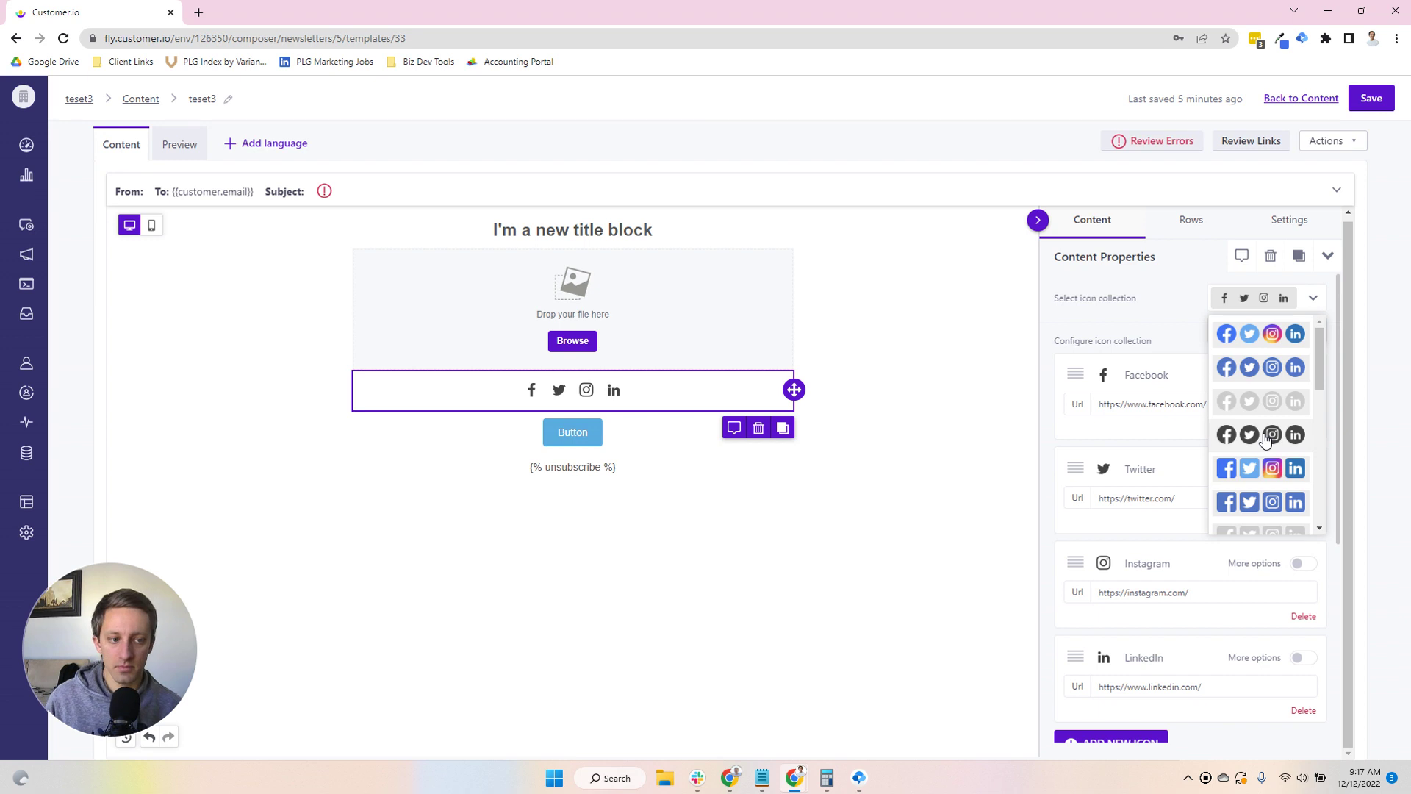
scroll(1264, 419, "down", 3)
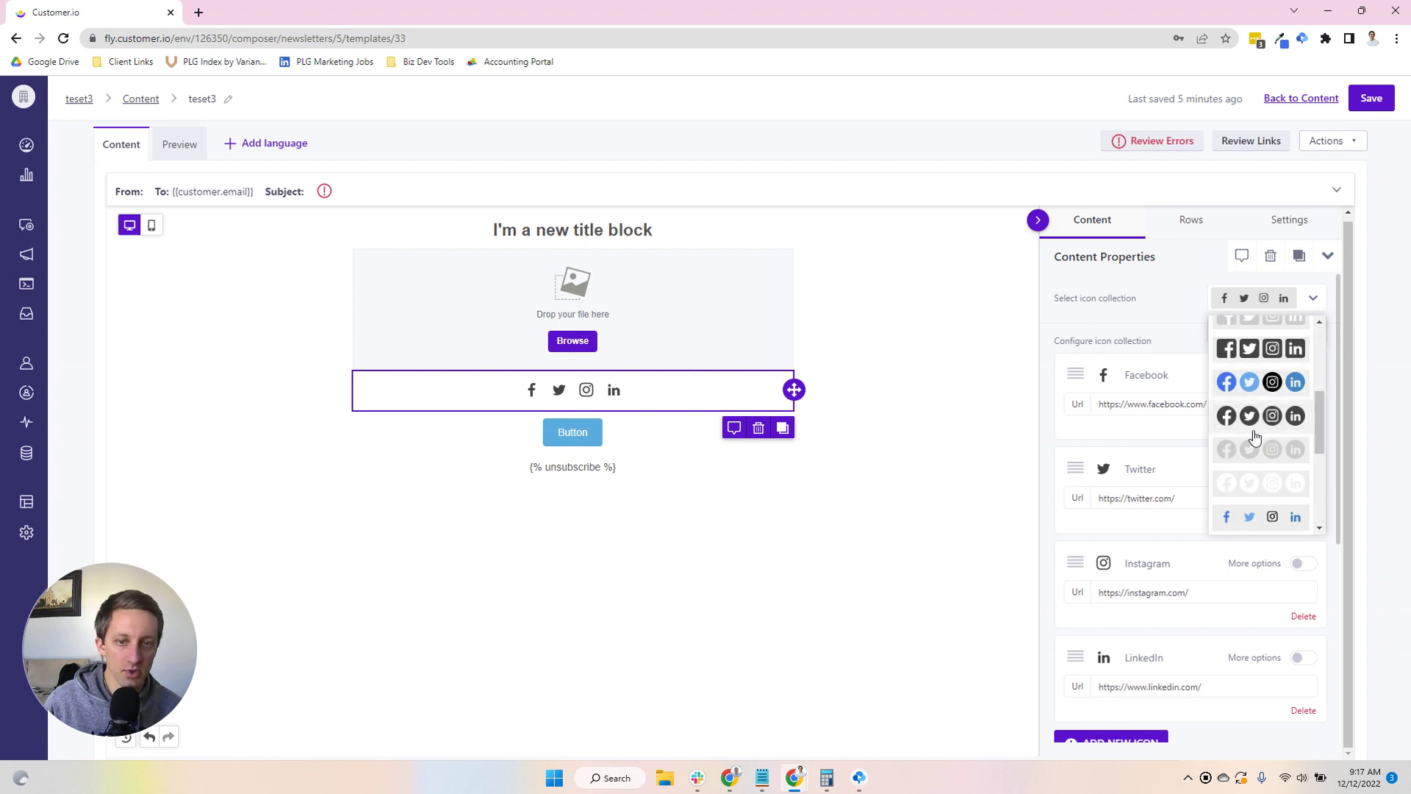
scroll(1256, 385, "up", 3)
left_click(1269, 335)
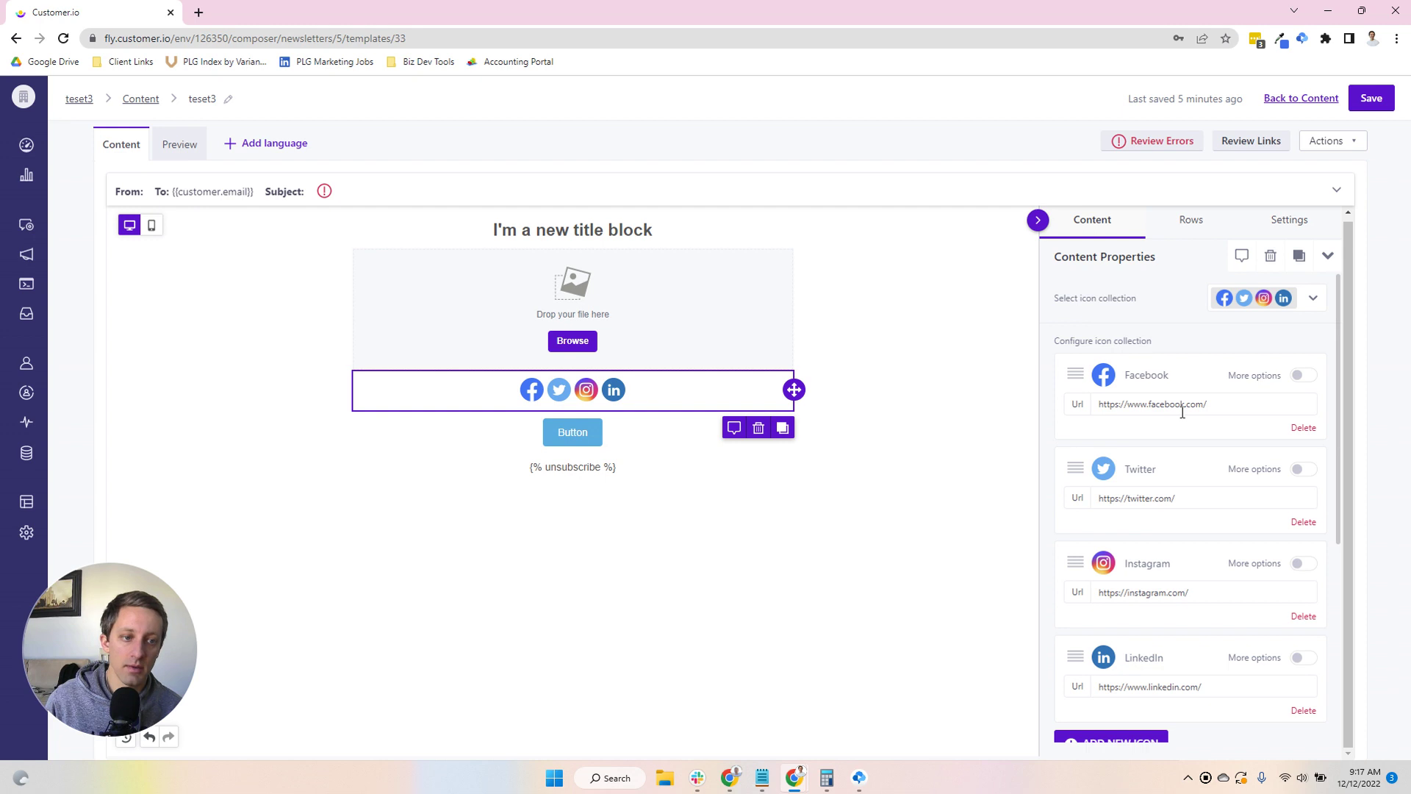
Step: Open the ADD NEW ICON picker offering networks like YouTube, Pinterest, TikTok and WhatsApp
left_click(1301, 373)
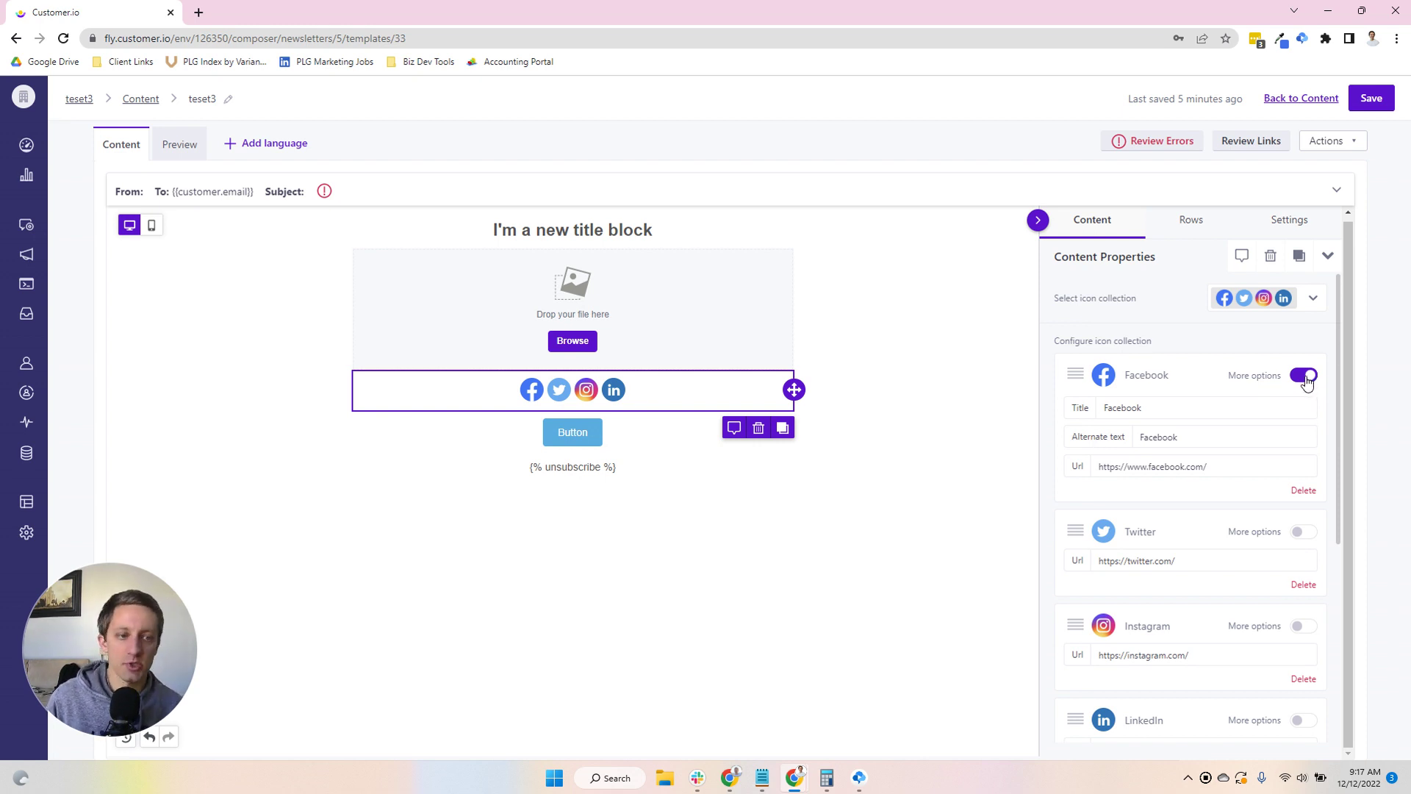
left_click(1306, 378)
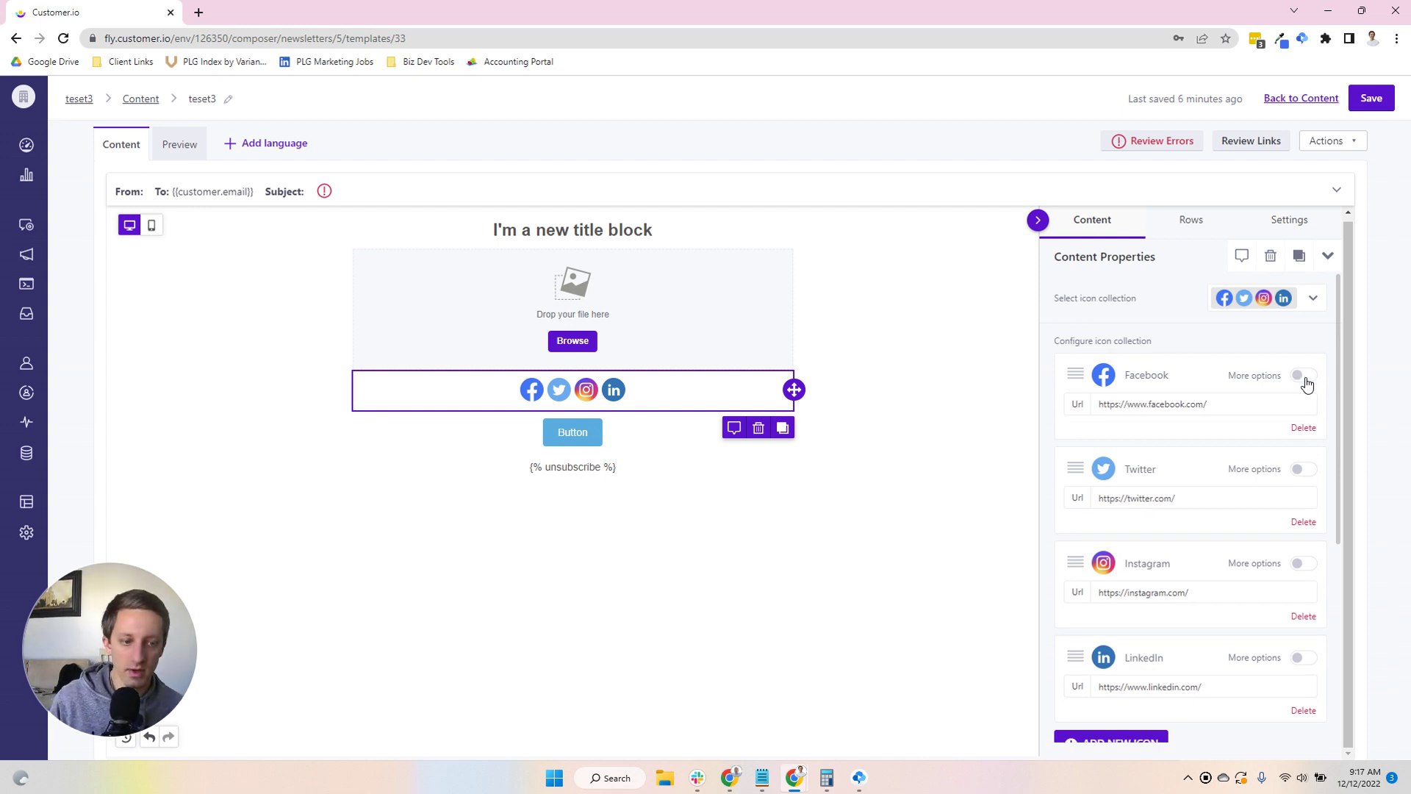
scroll(1295, 387, "down", 4)
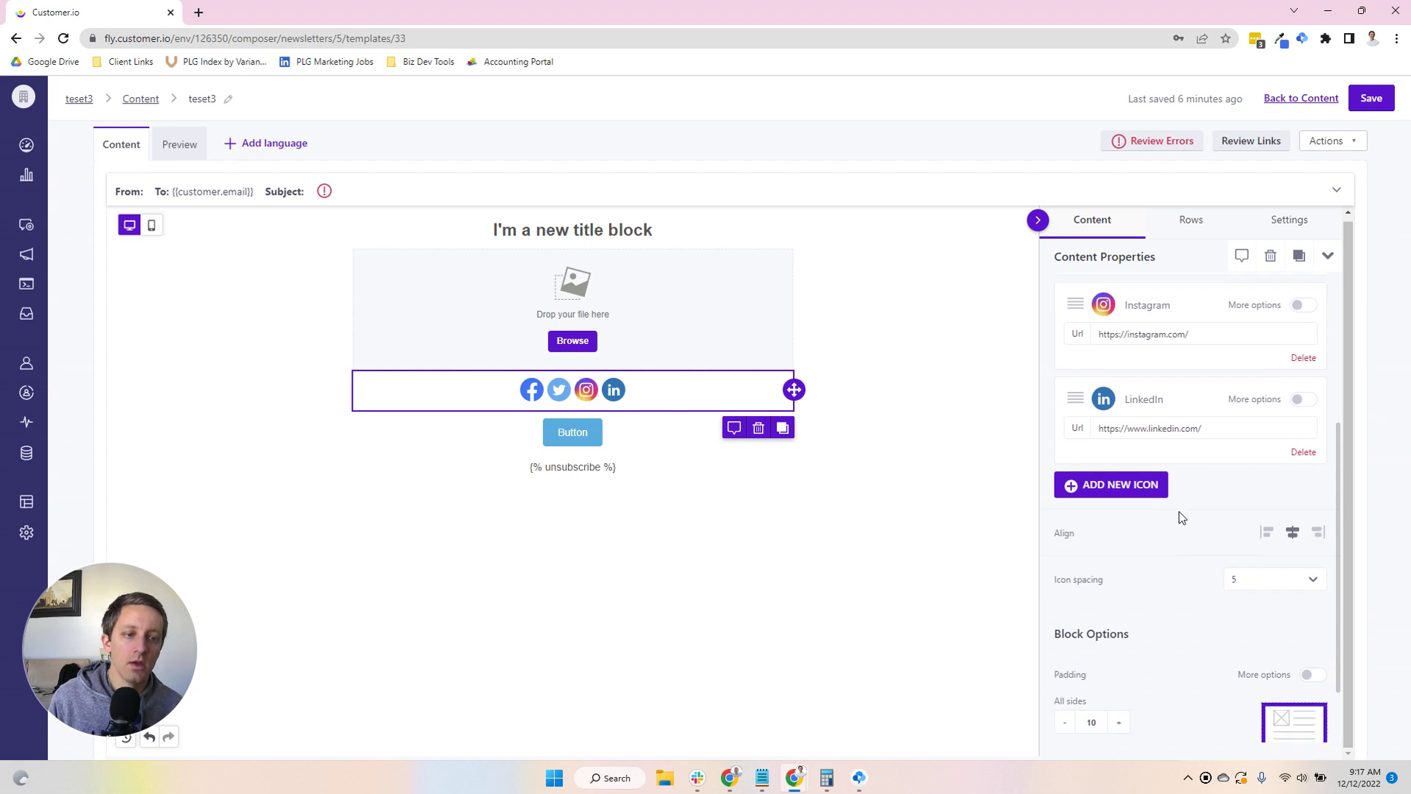
left_click(1141, 460)
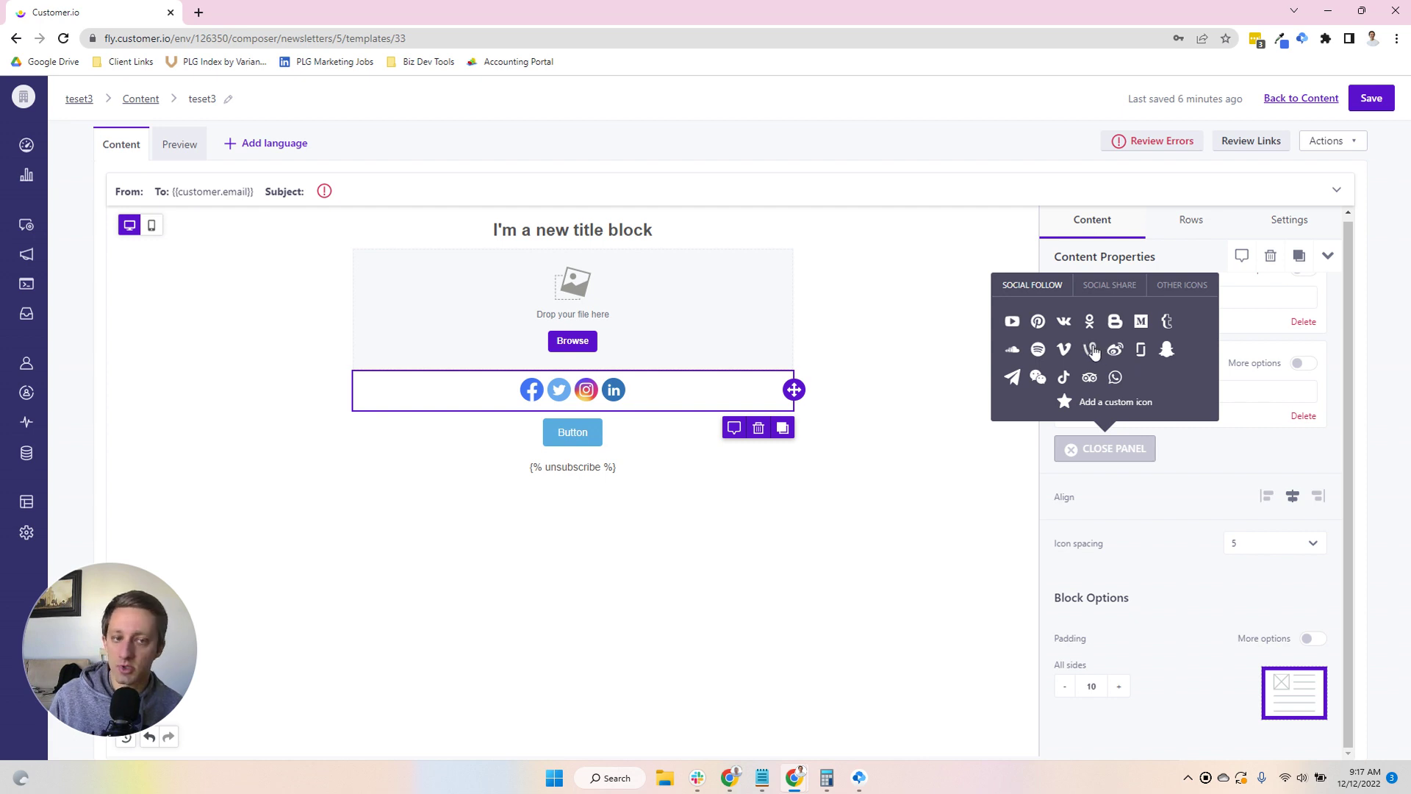
Step: Add a Twitter icon from the Social Share set as the block's fifth icon
left_click(1115, 289)
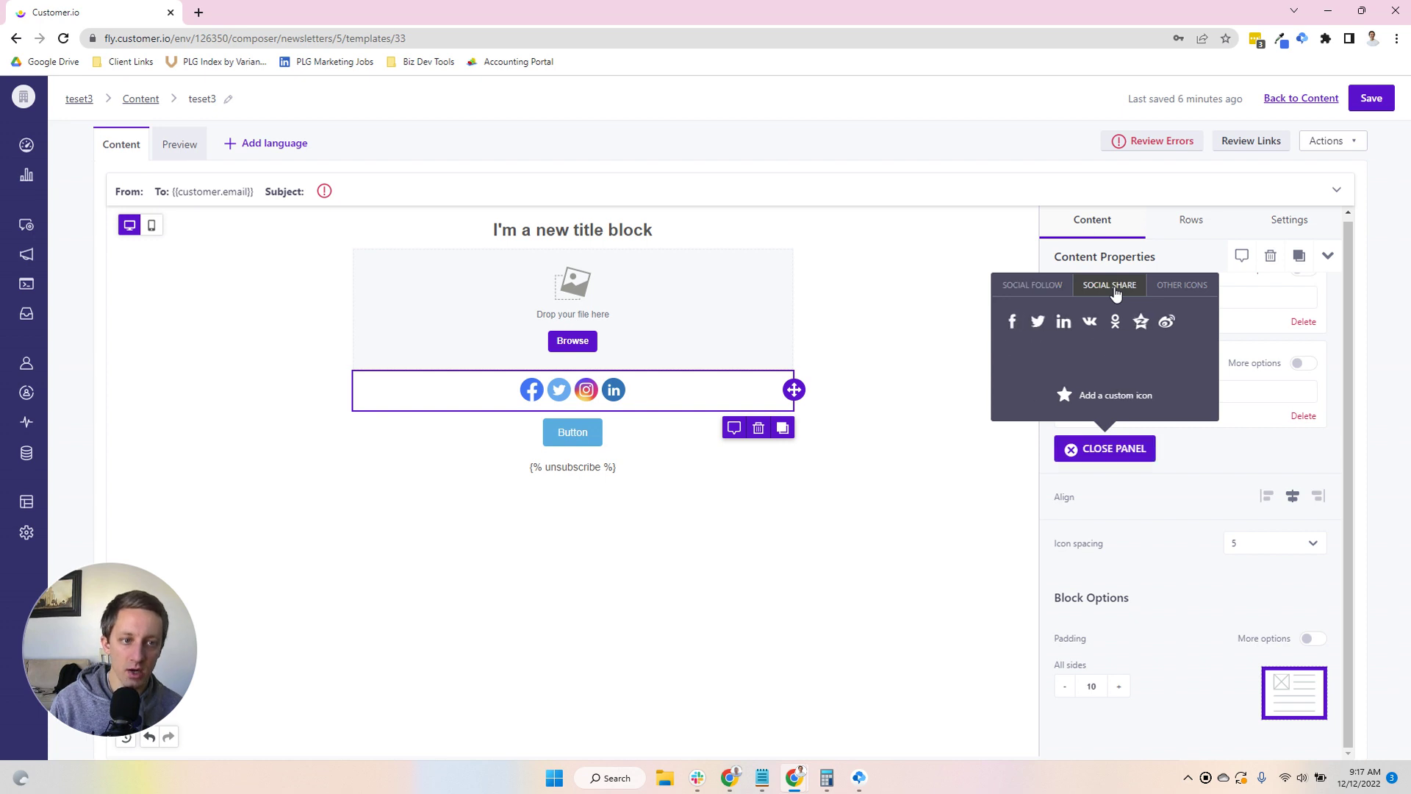
left_click(1038, 324)
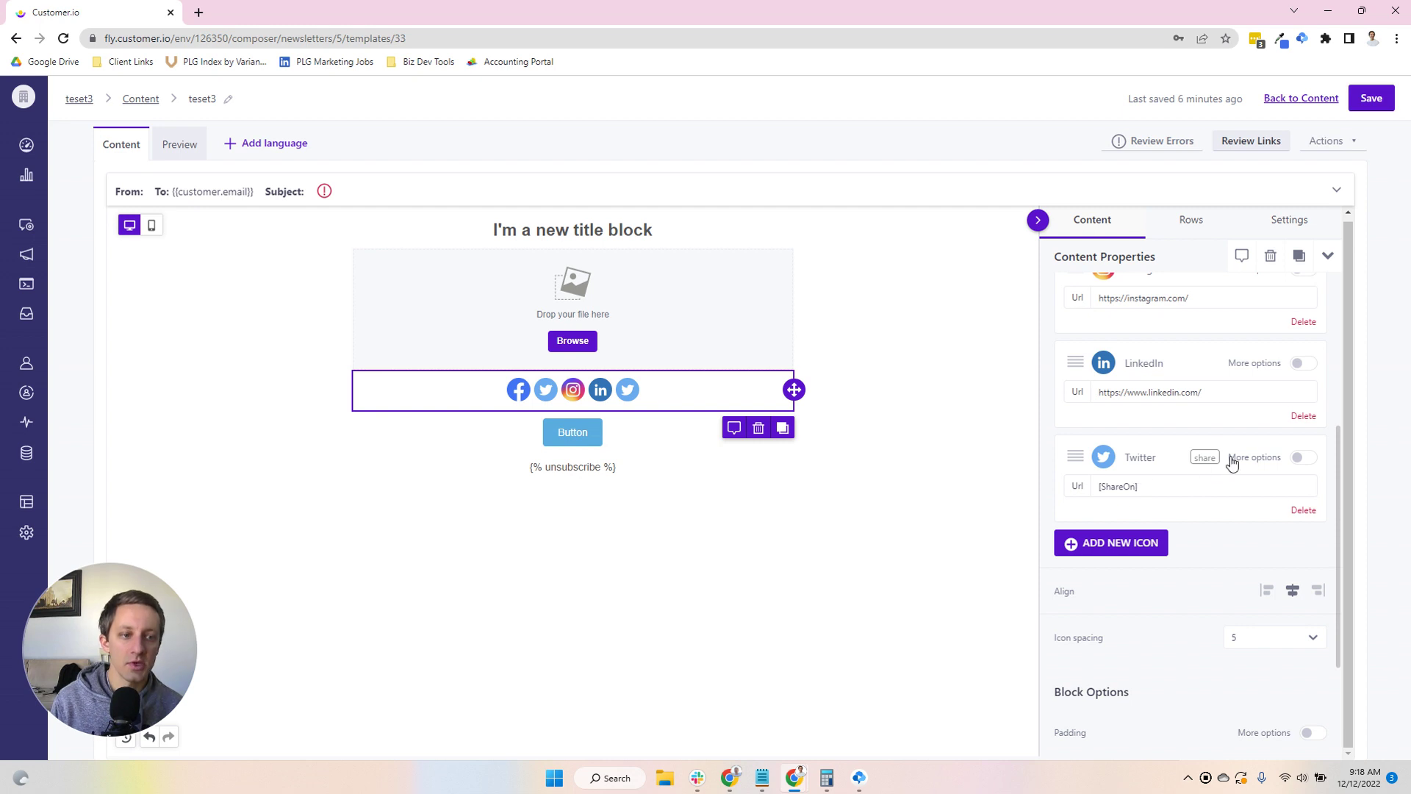
Step: Replace the Twitter share URL placeholder with 'I love this tool!' and save the template
left_click(1127, 482)
triple_click(1127, 482)
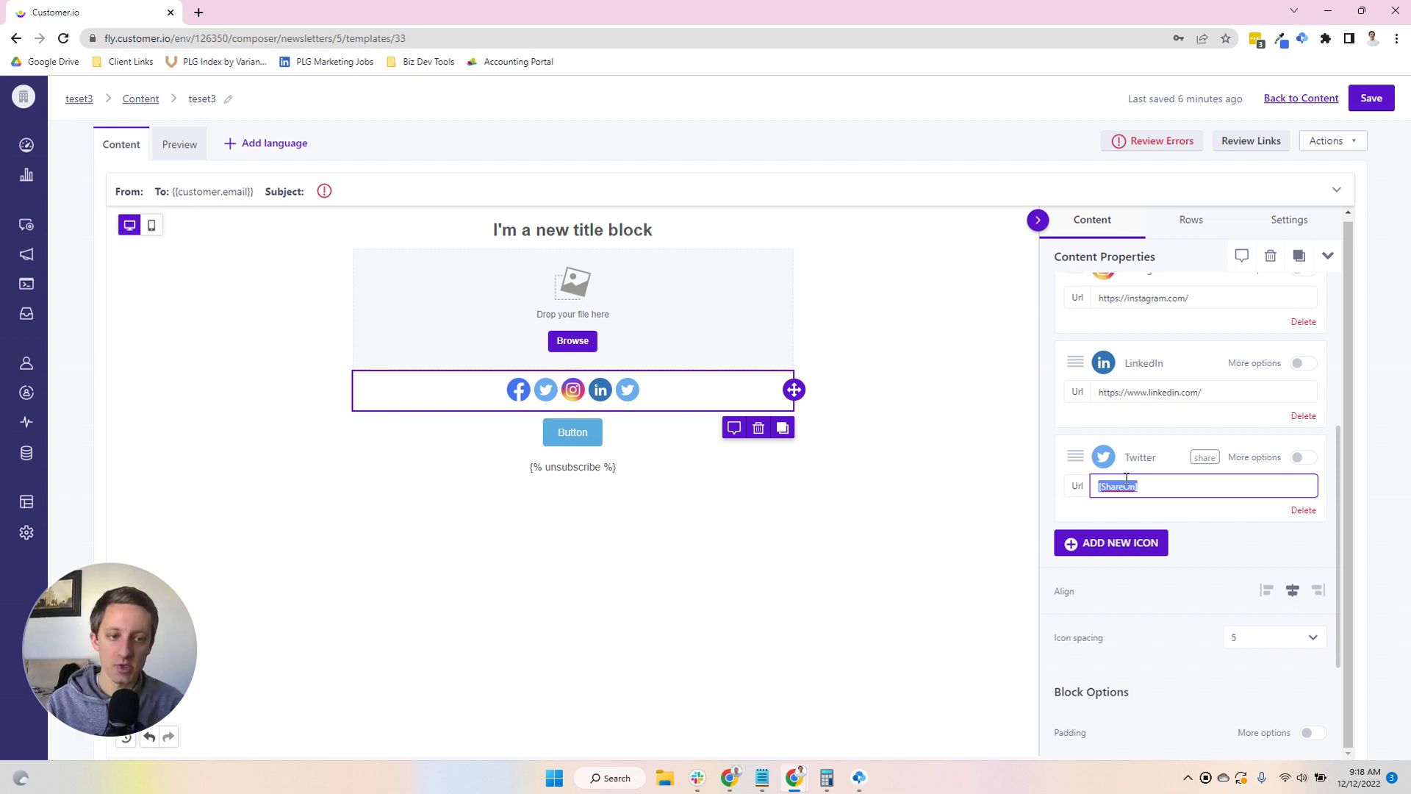
type("l love this tool")
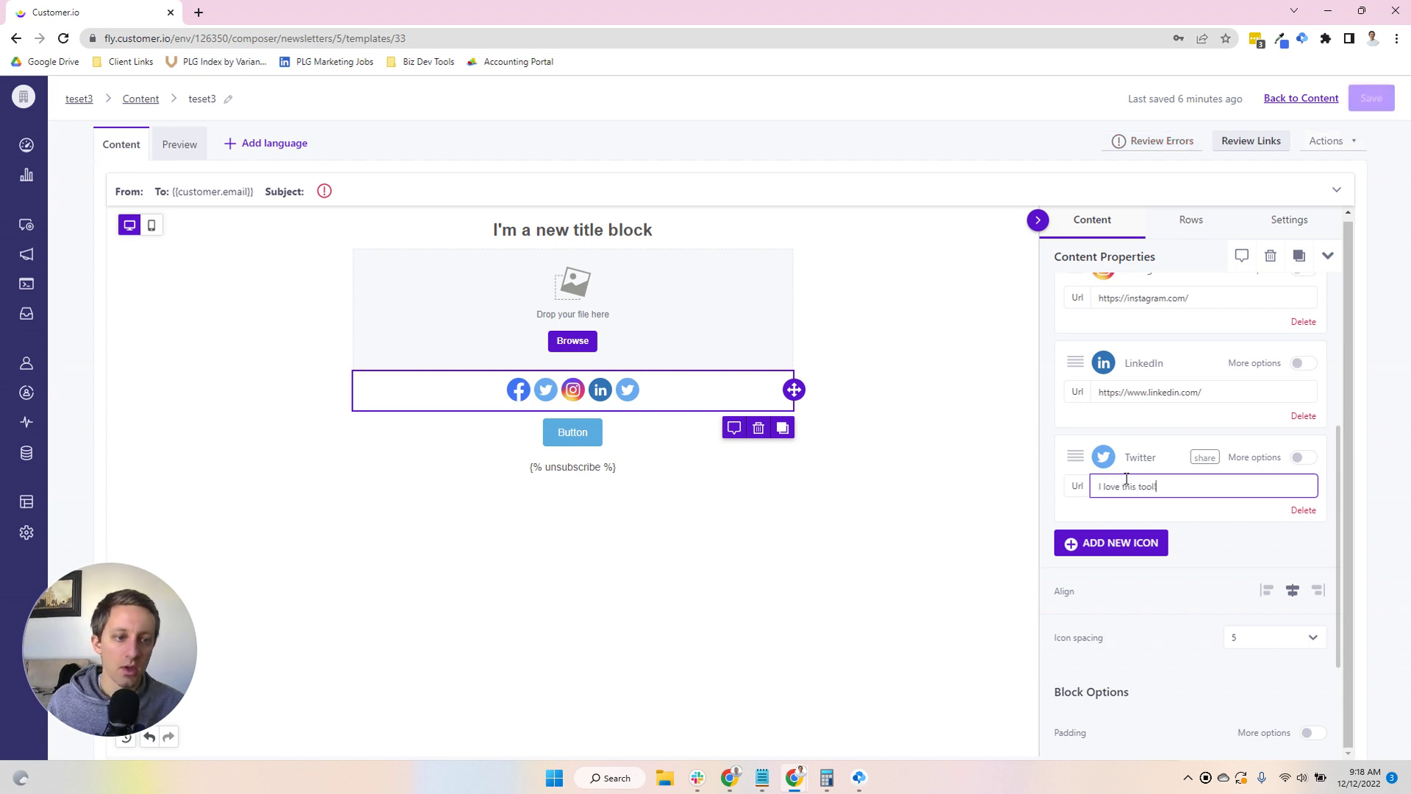
type("!")
left_click(1371, 99)
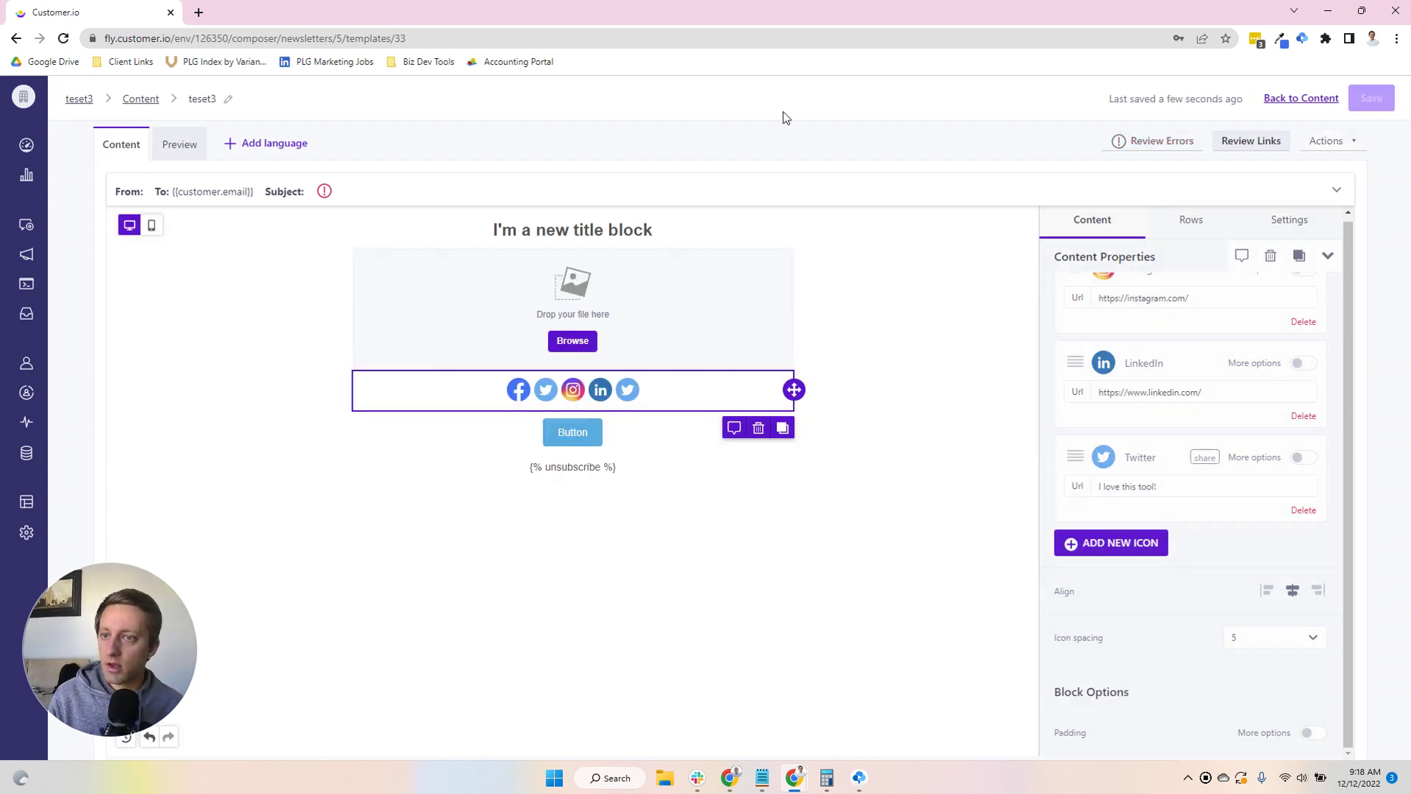
left_click(176, 141)
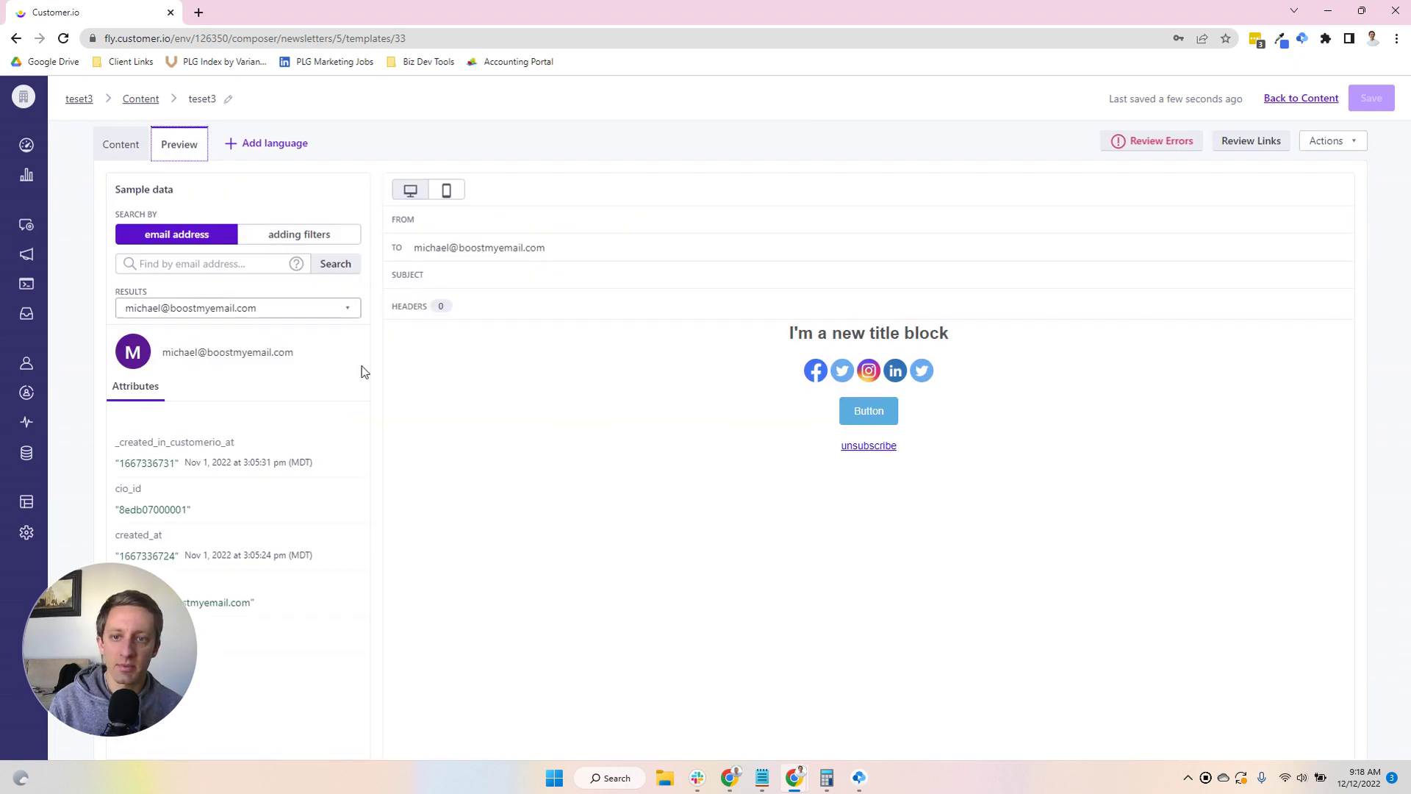
left_click(922, 370)
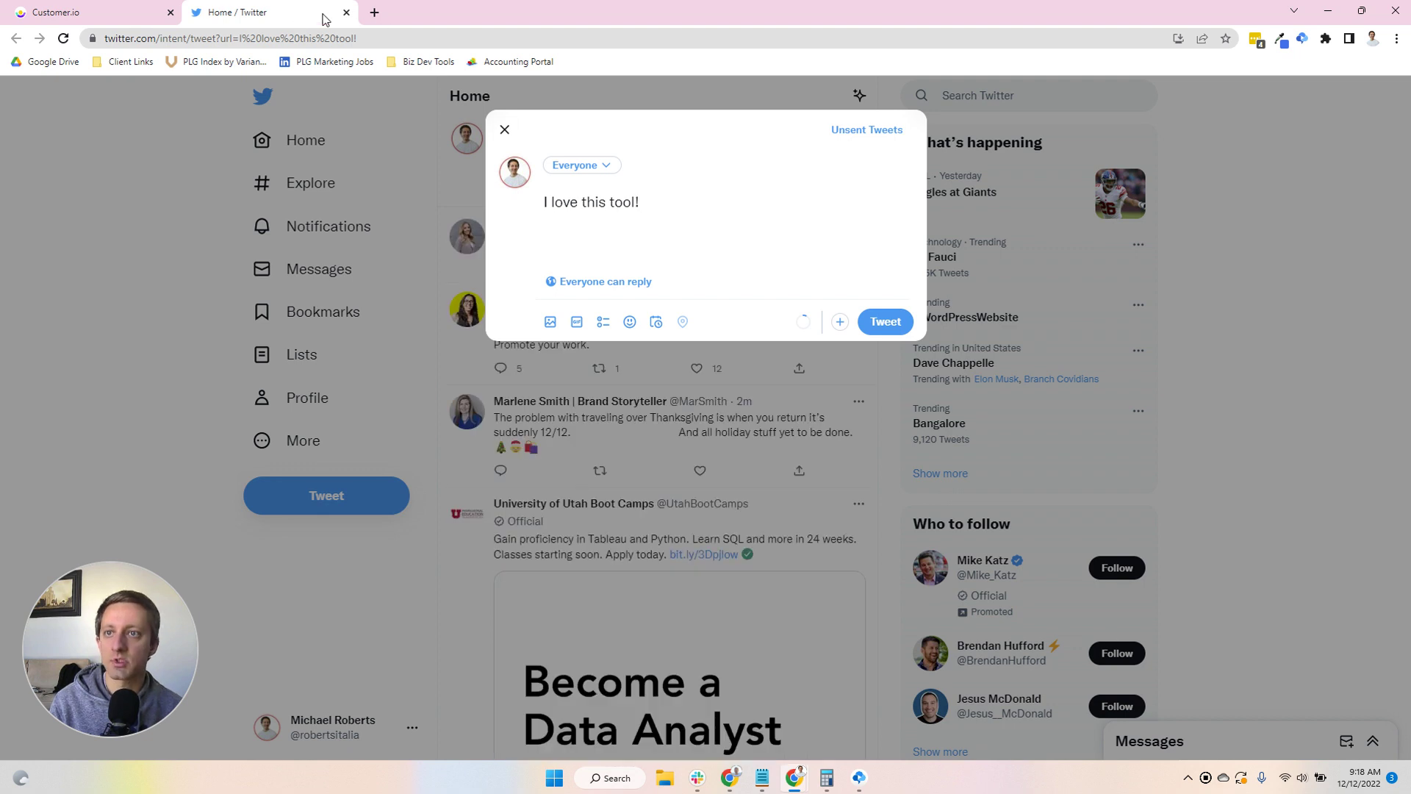
left_click(346, 12)
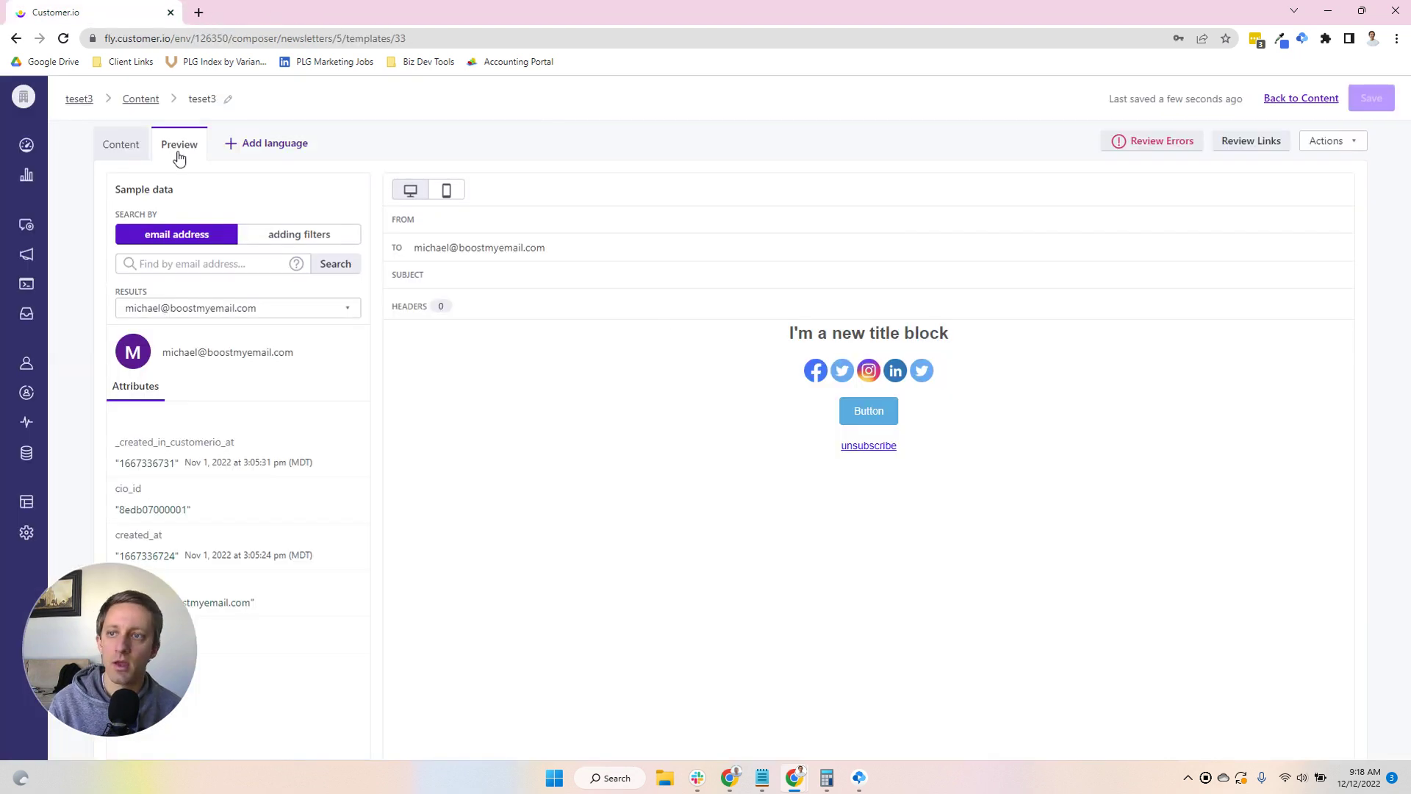
left_click(123, 146)
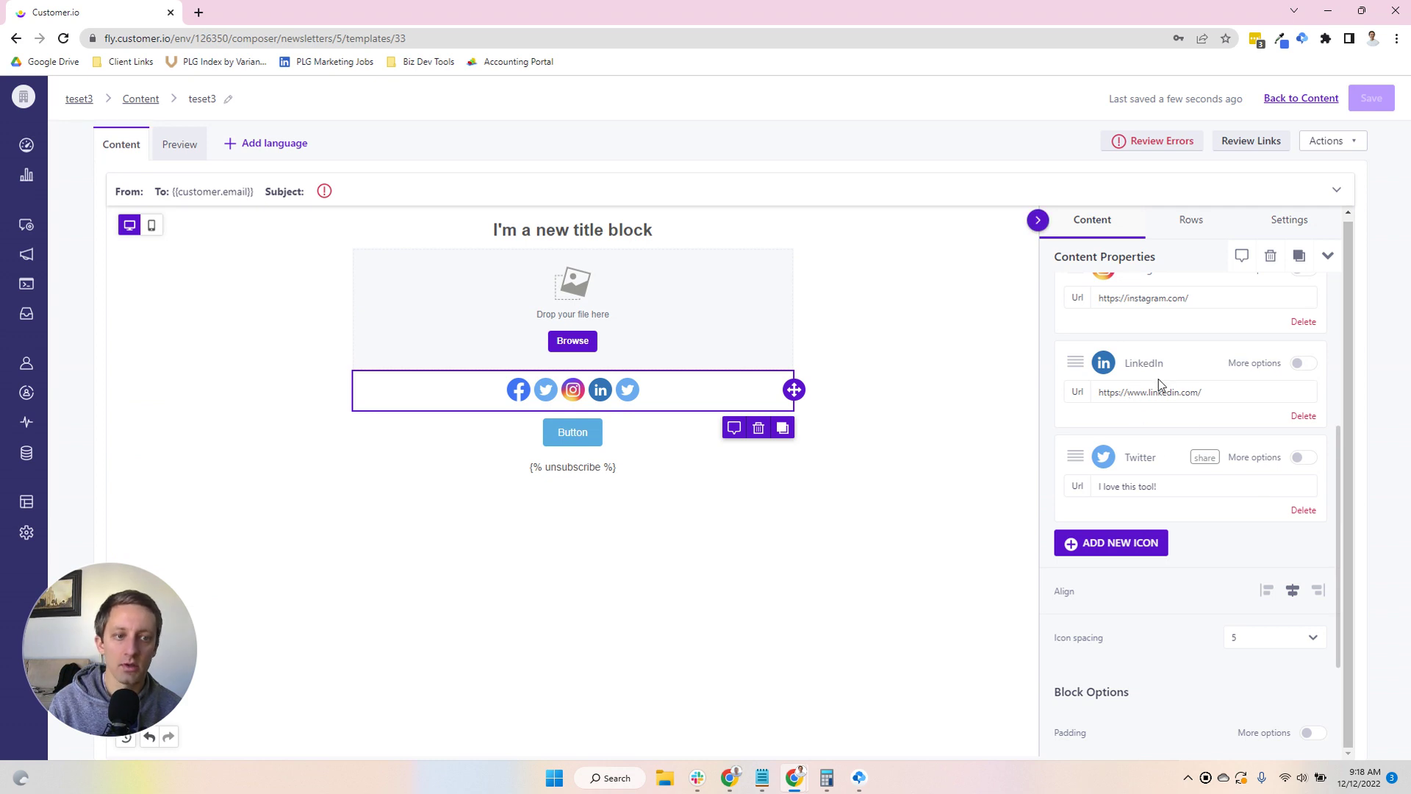
left_click(1135, 542)
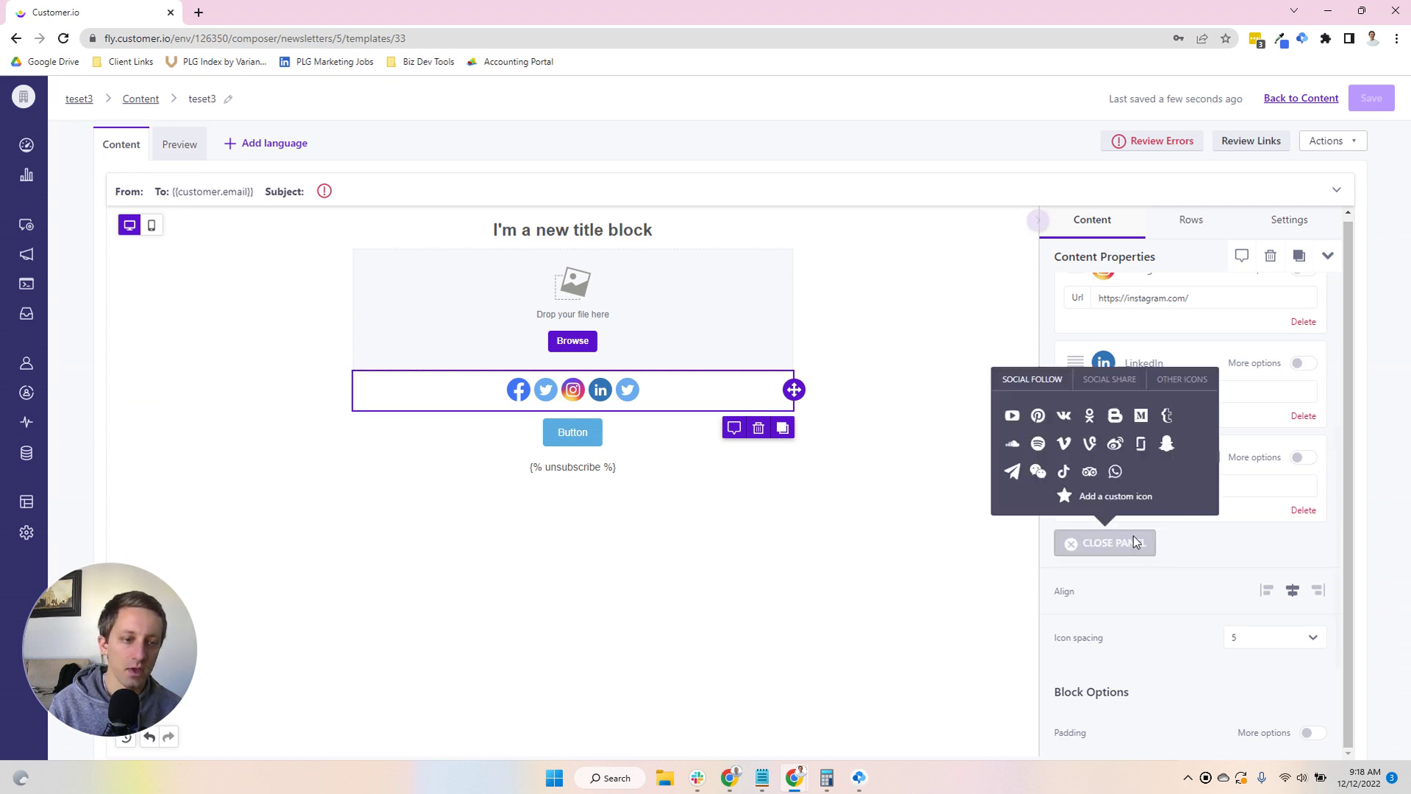
left_click(1182, 379)
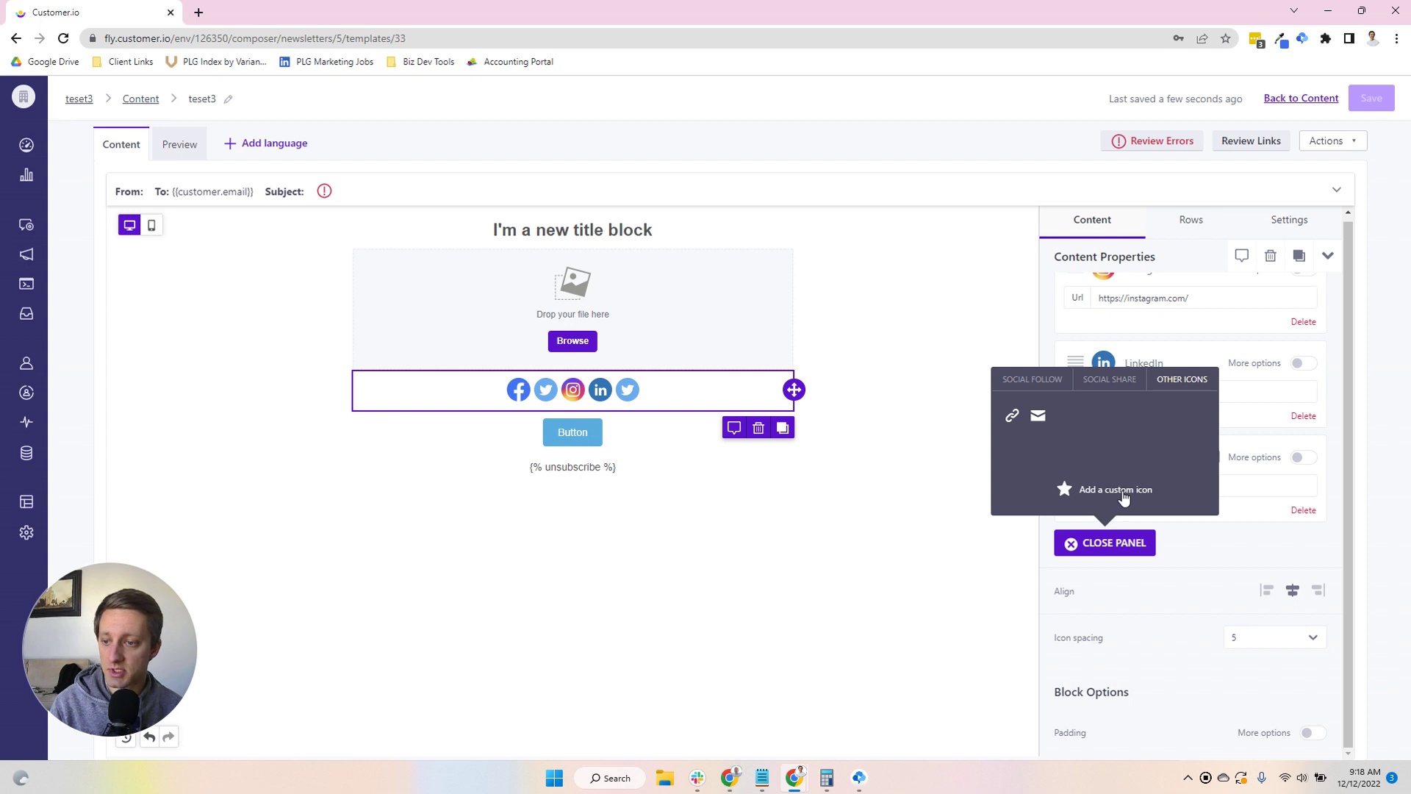
left_click(1109, 379)
left_click(1032, 379)
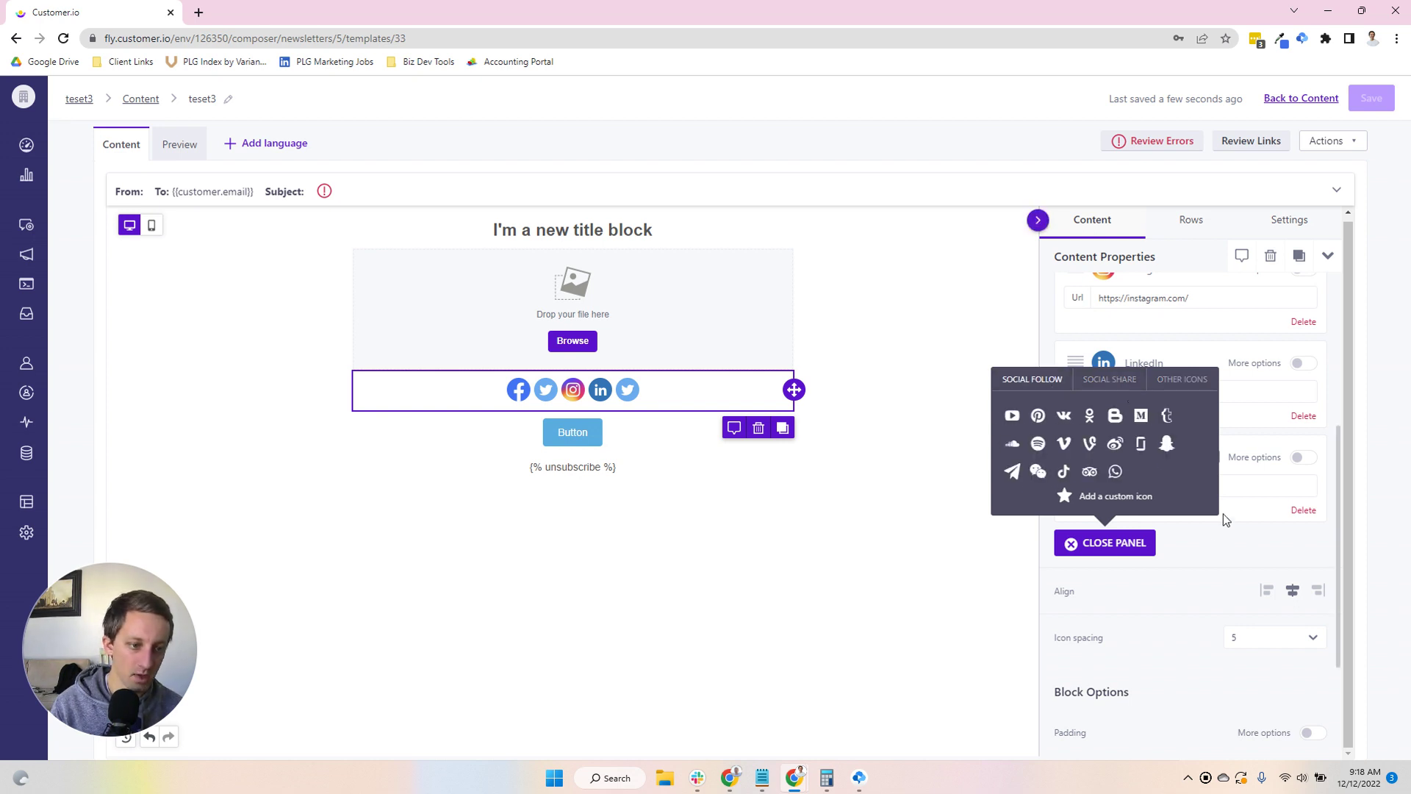
left_click(1143, 546)
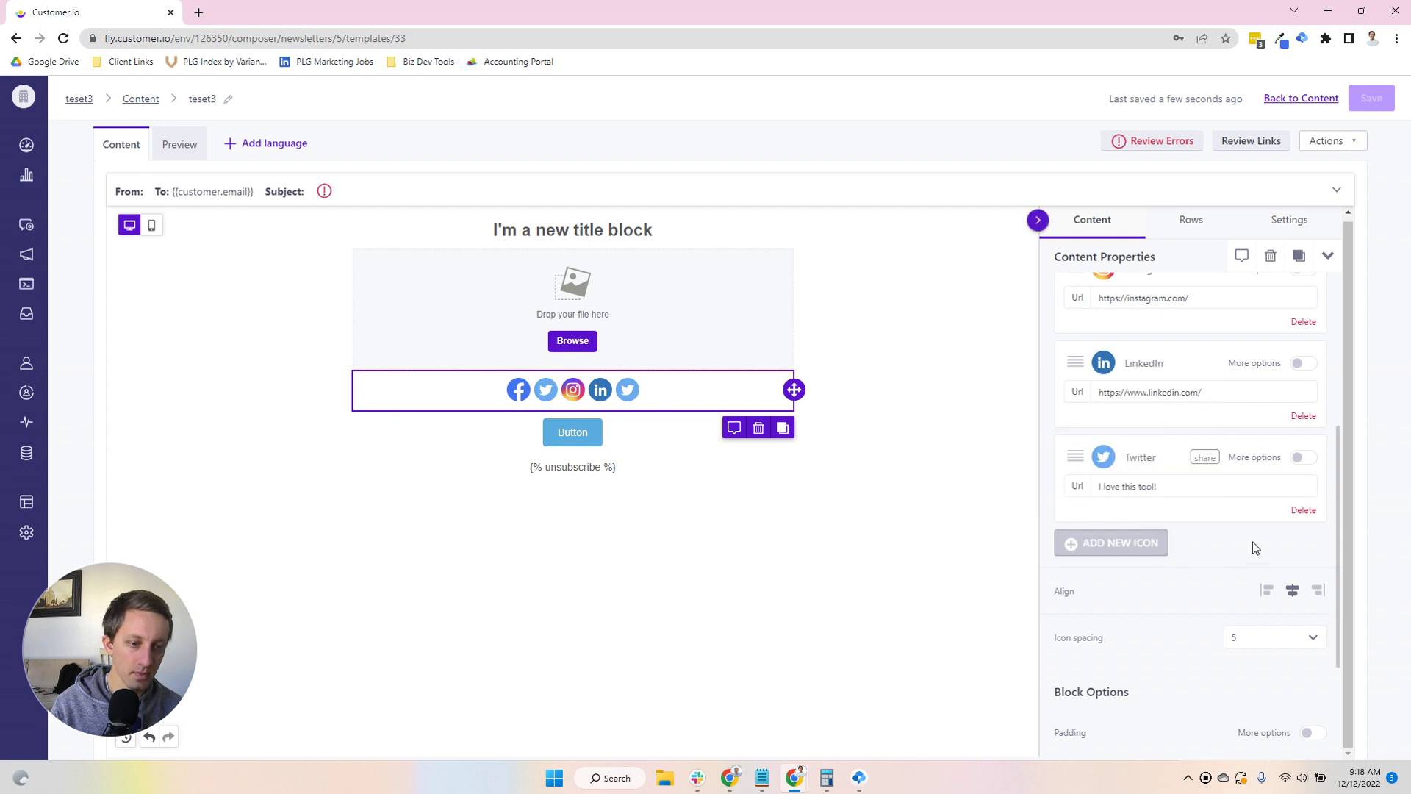
Step: Keep the social icons centred and set their icon spacing to 15
scroll(1254, 541, "down", 1)
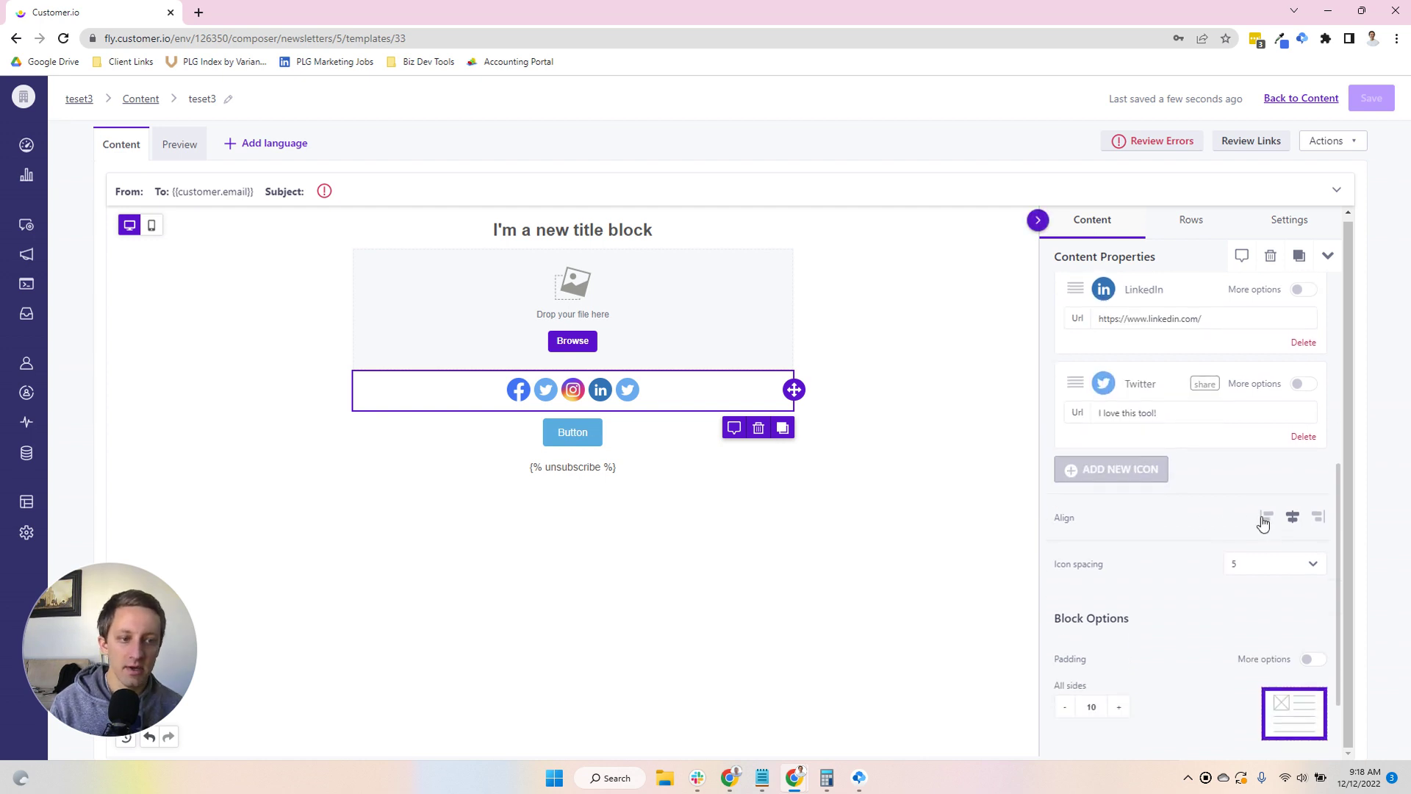
left_click(1264, 519)
left_click(1317, 519)
left_click(1292, 521)
left_click(1290, 563)
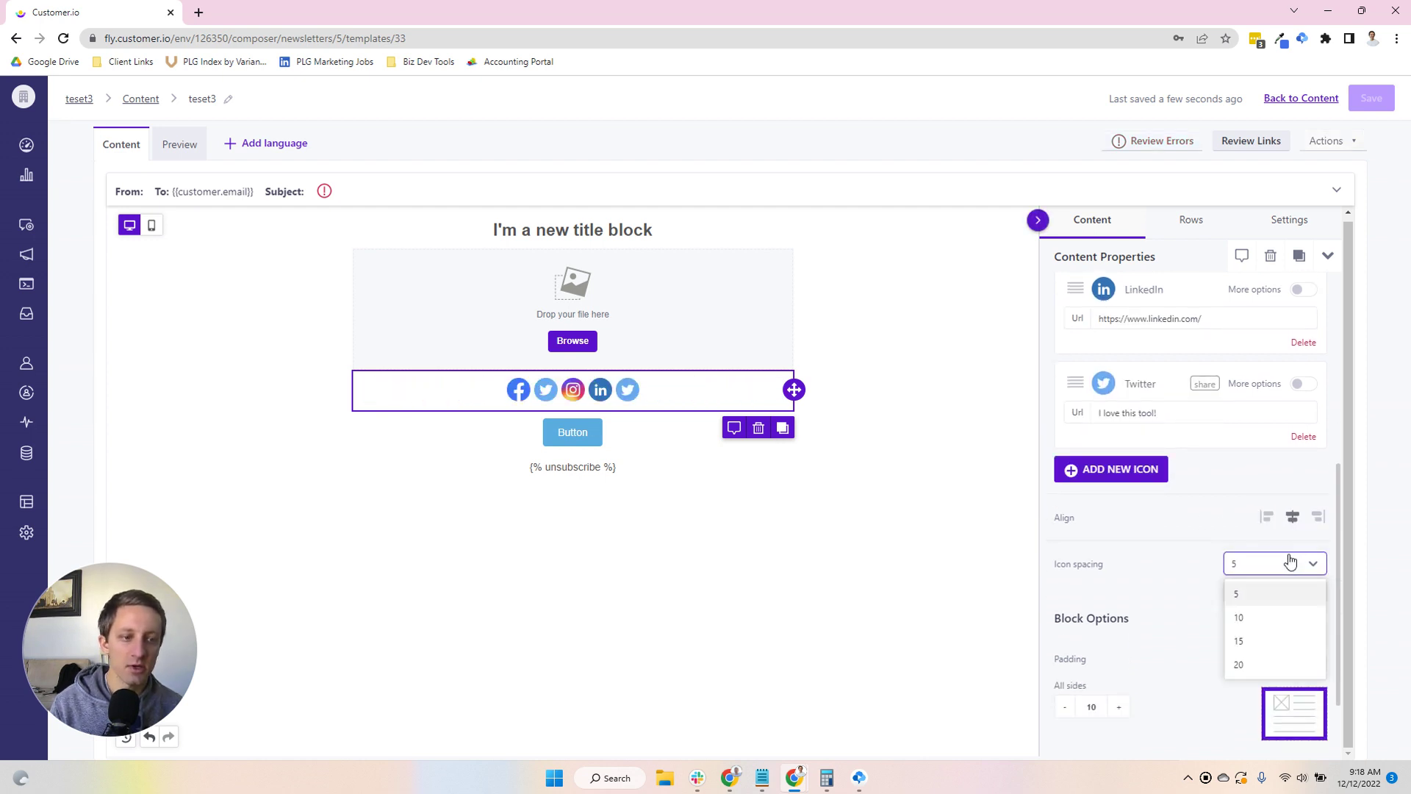
left_click(1279, 640)
Step: Give the social block per-side padding with 20 on the right, keeping it shown on desktop
scroll(1139, 491, "down", 1)
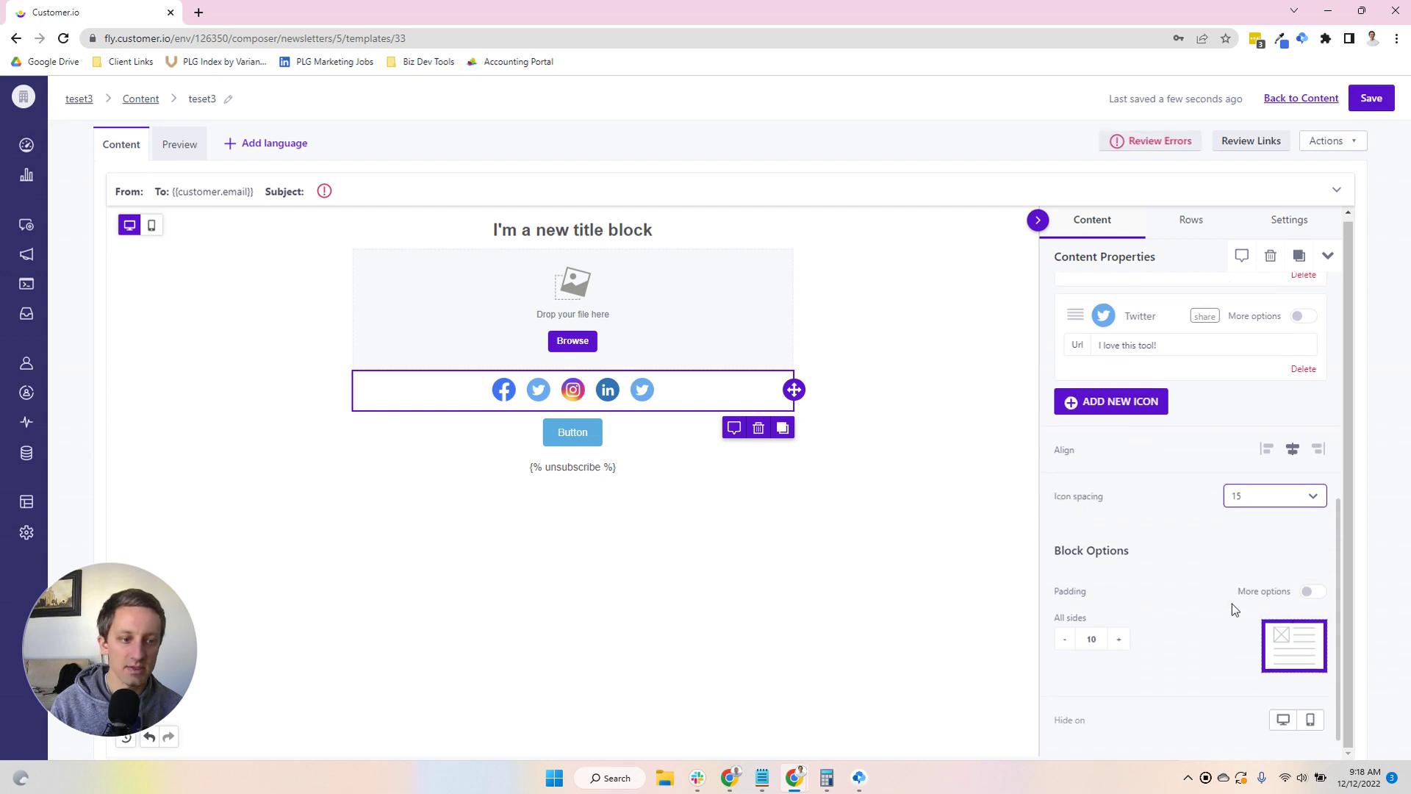
left_click(1308, 592)
left_click(1222, 632)
left_click(1222, 631)
left_click(1282, 720)
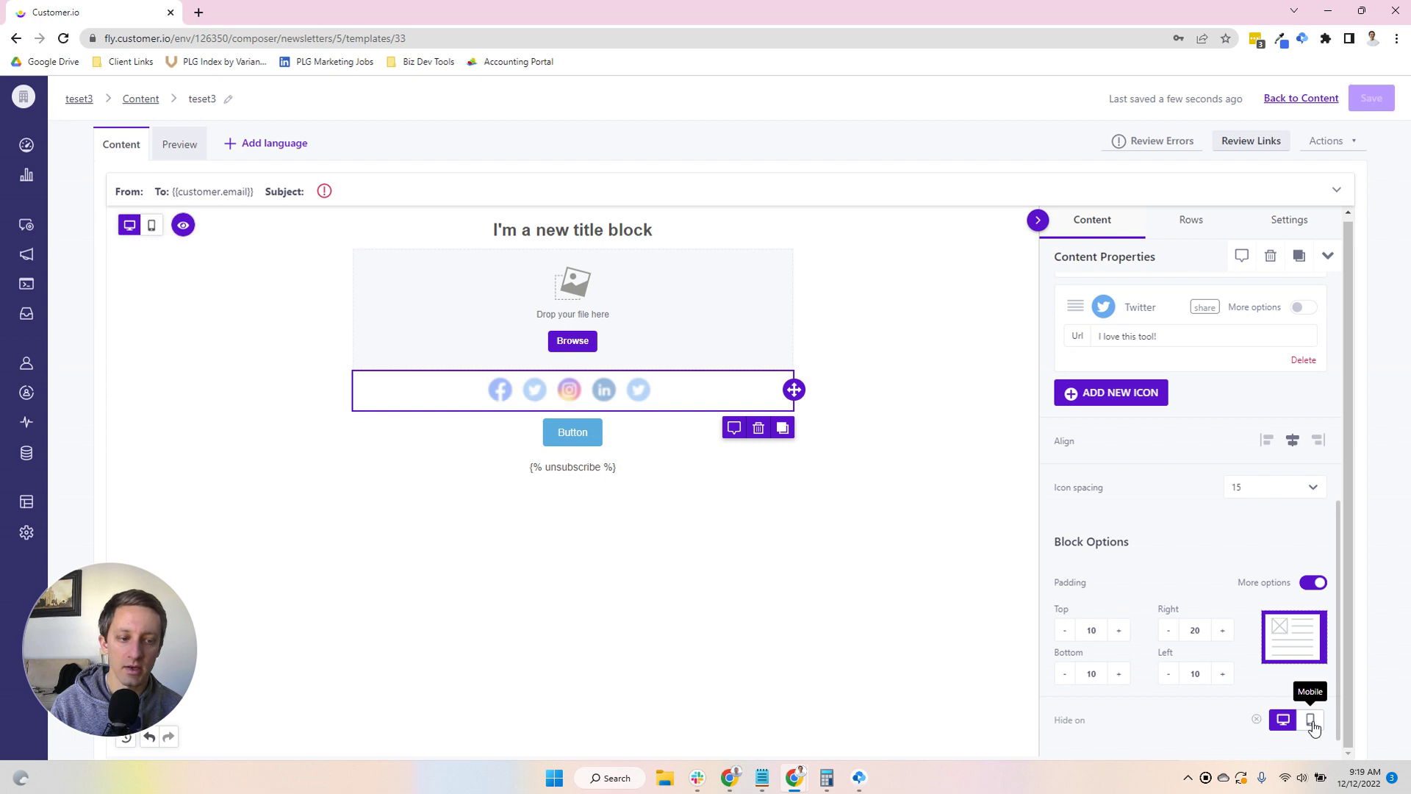
left_click(1256, 719)
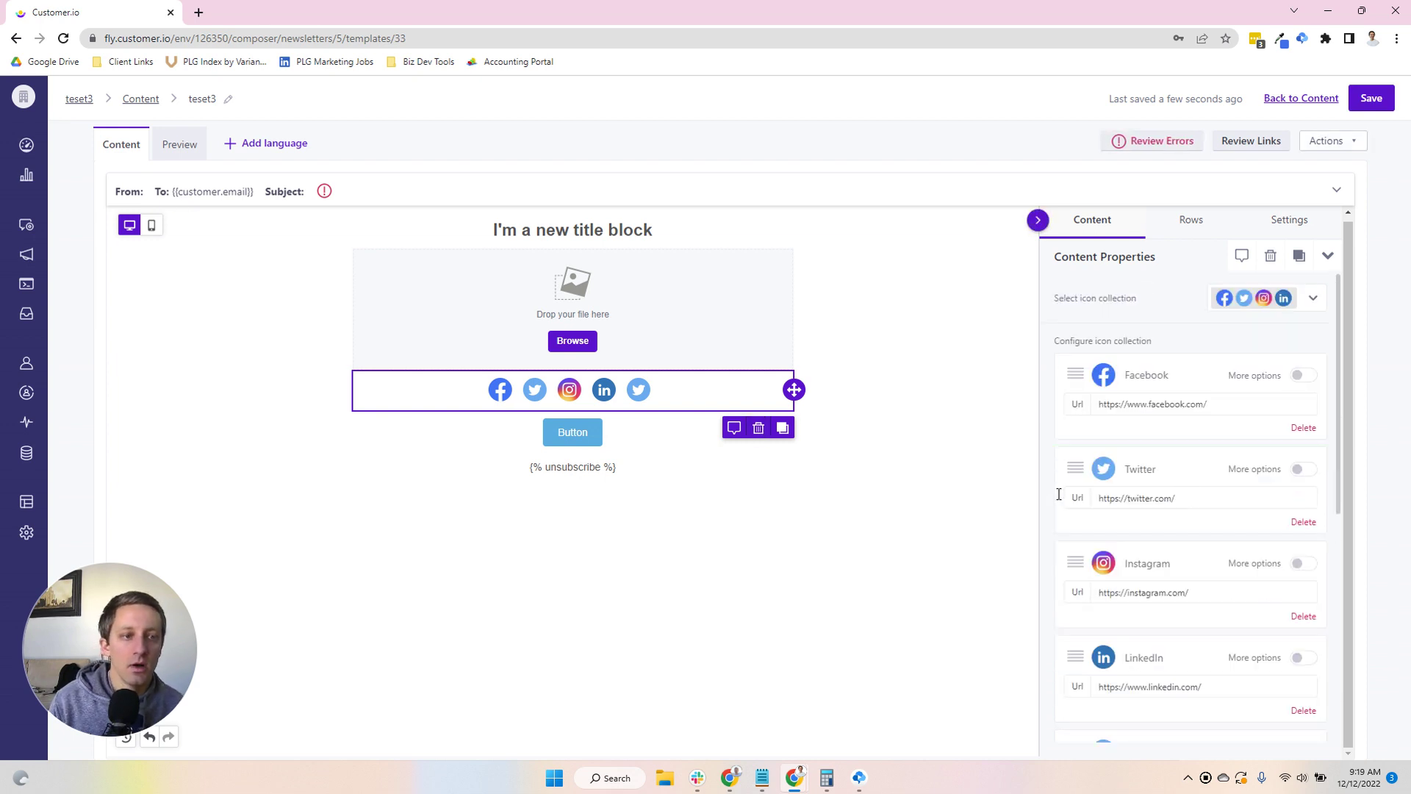
Step: Swap the social block for an HTML block above the button and select its code
left_click(758, 428)
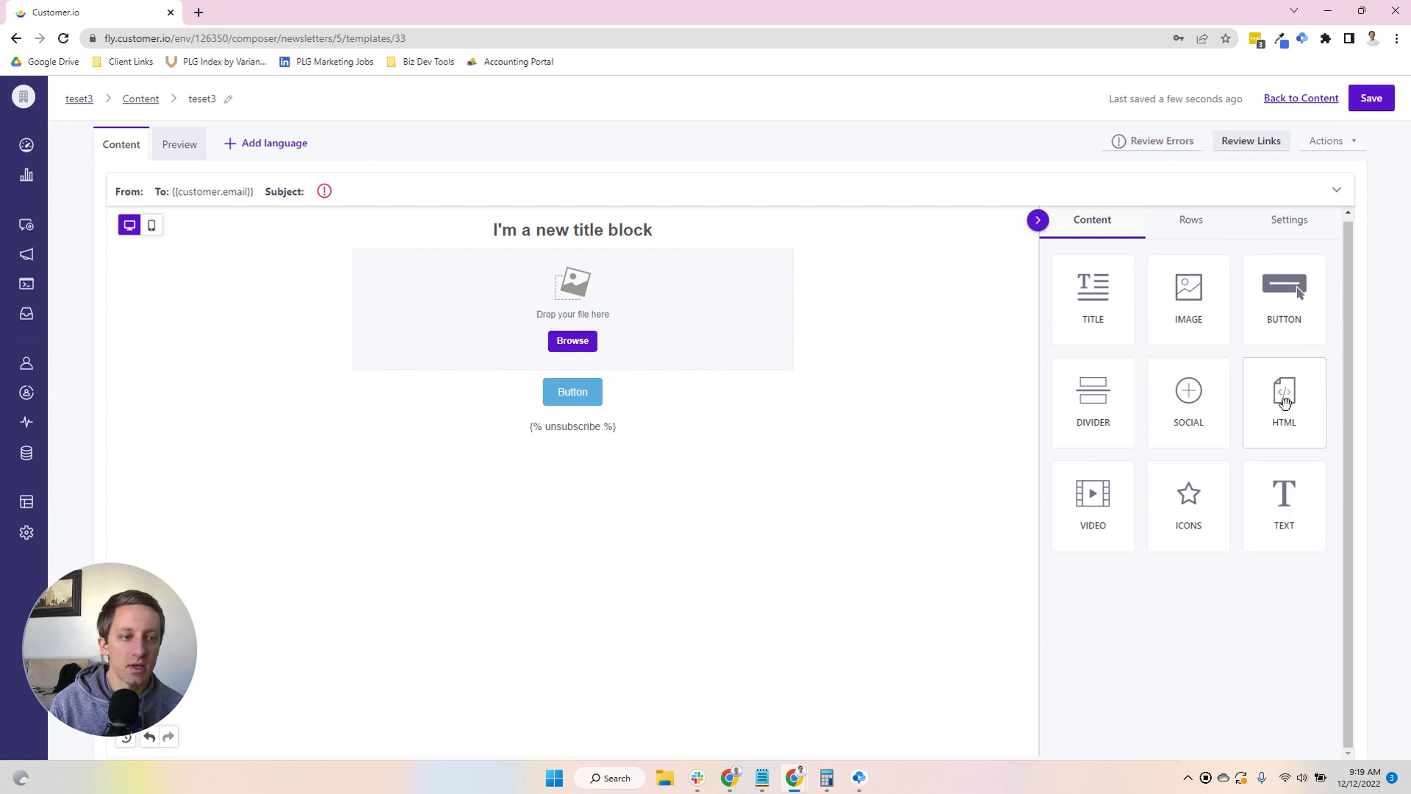
left_click_drag(1285, 402, 747, 404)
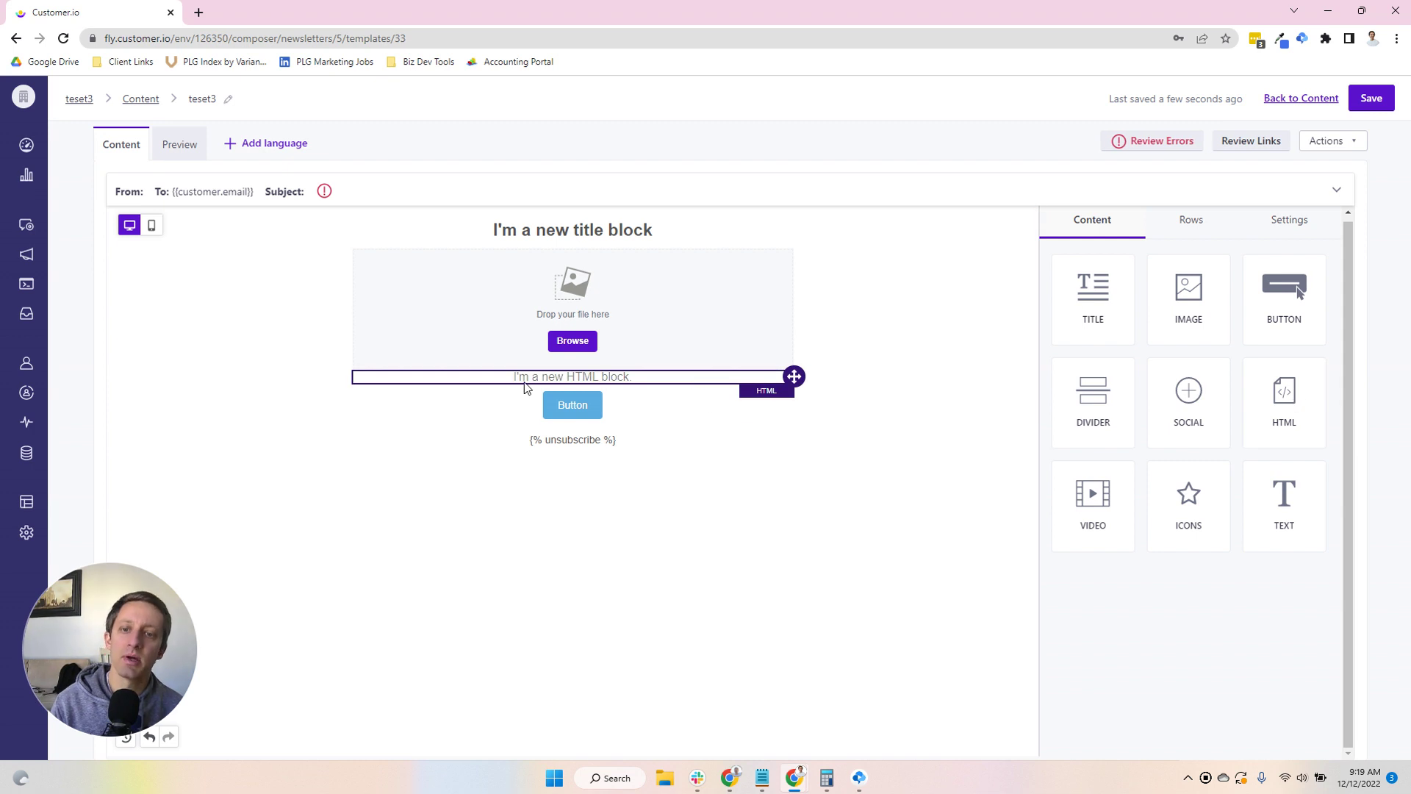
left_click(554, 377)
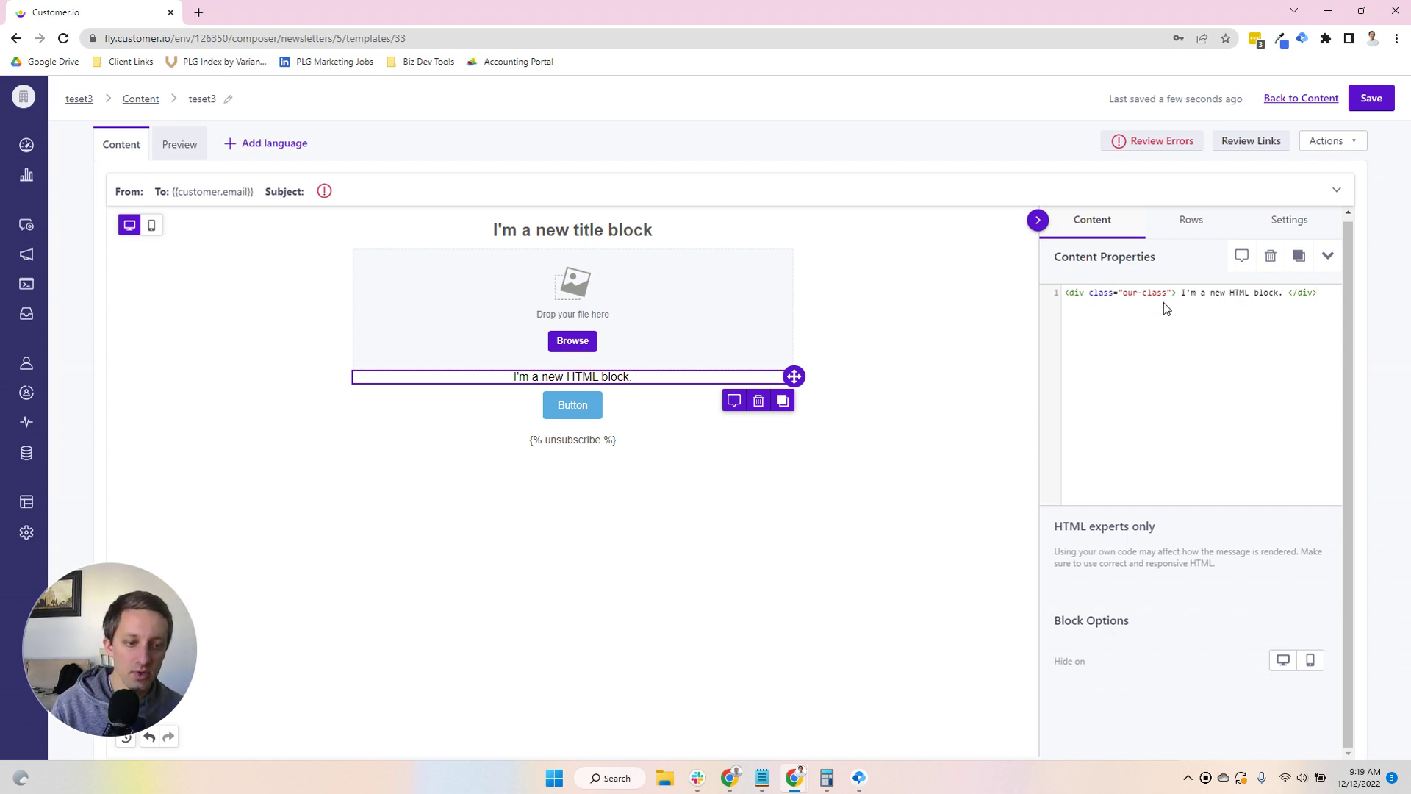
key("ctrl+a")
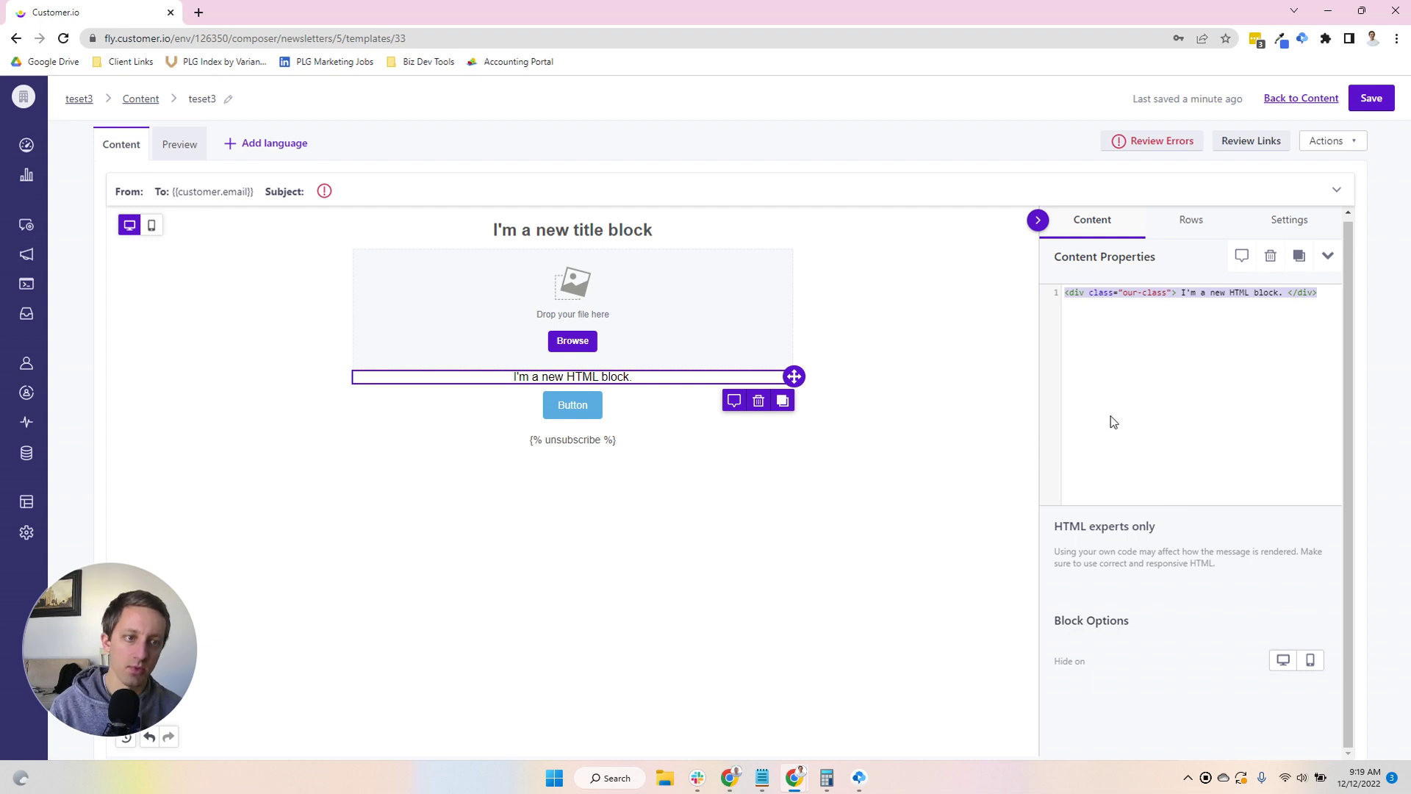
Step: Delete the HTML block using the trash icon in Content Properties
left_click(1036, 220)
left_click(1326, 221)
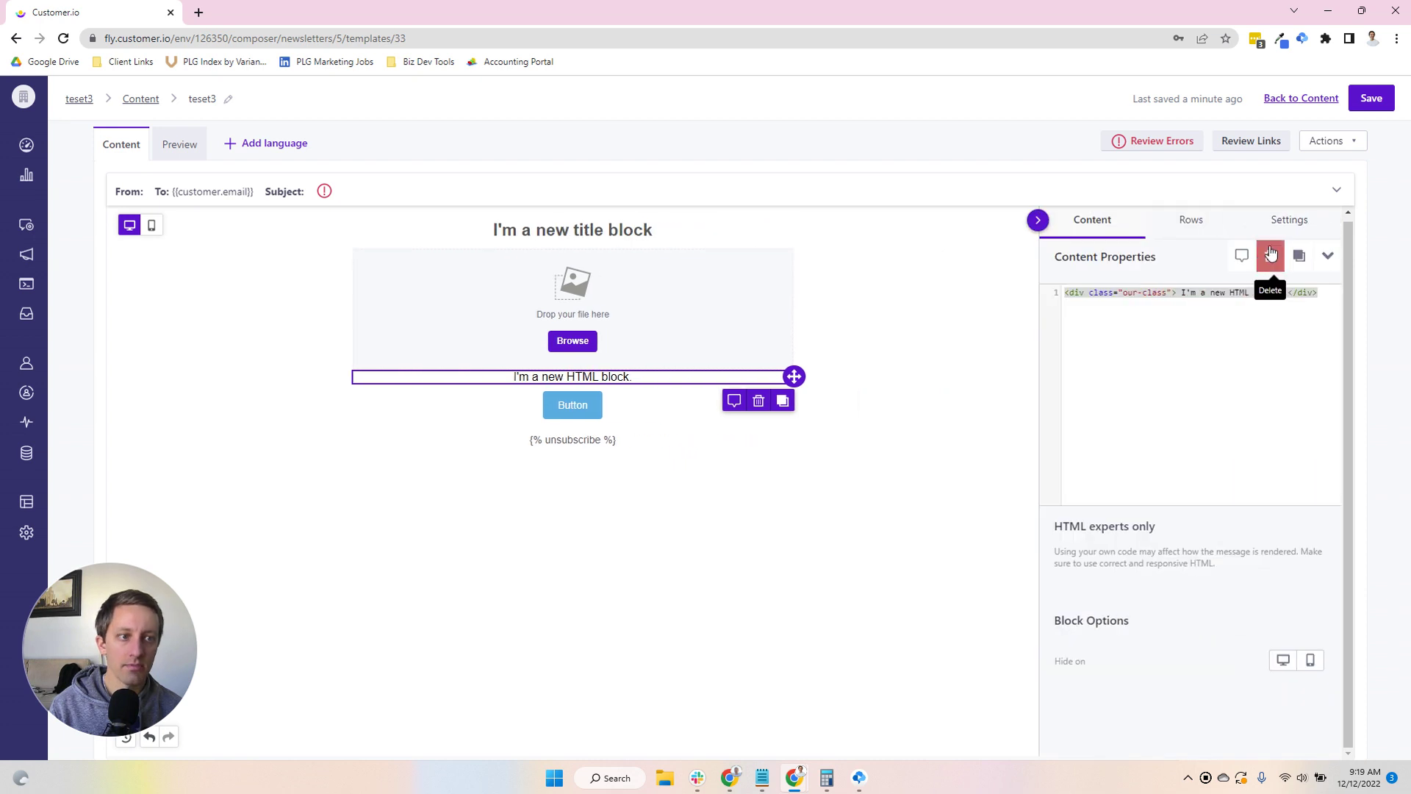
left_click(1270, 255)
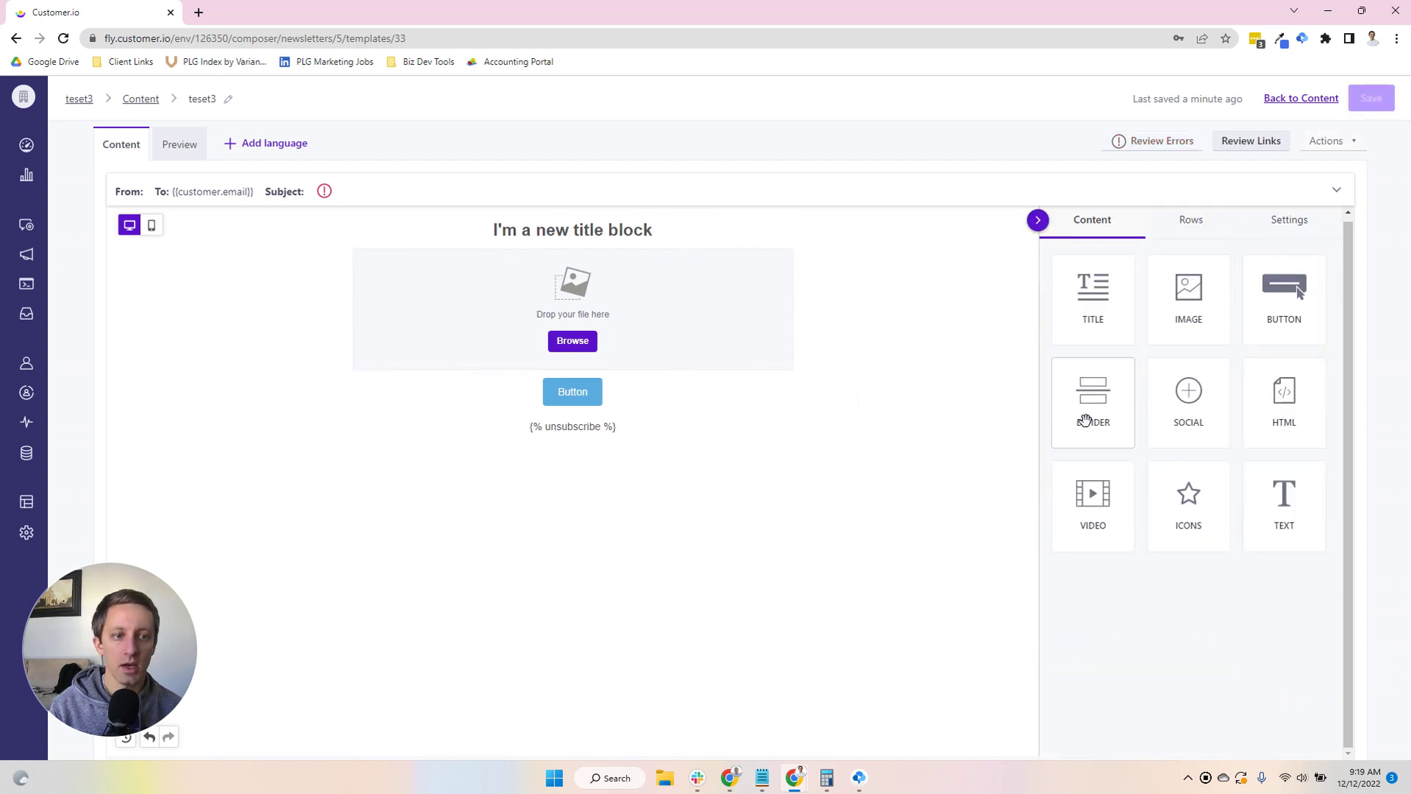